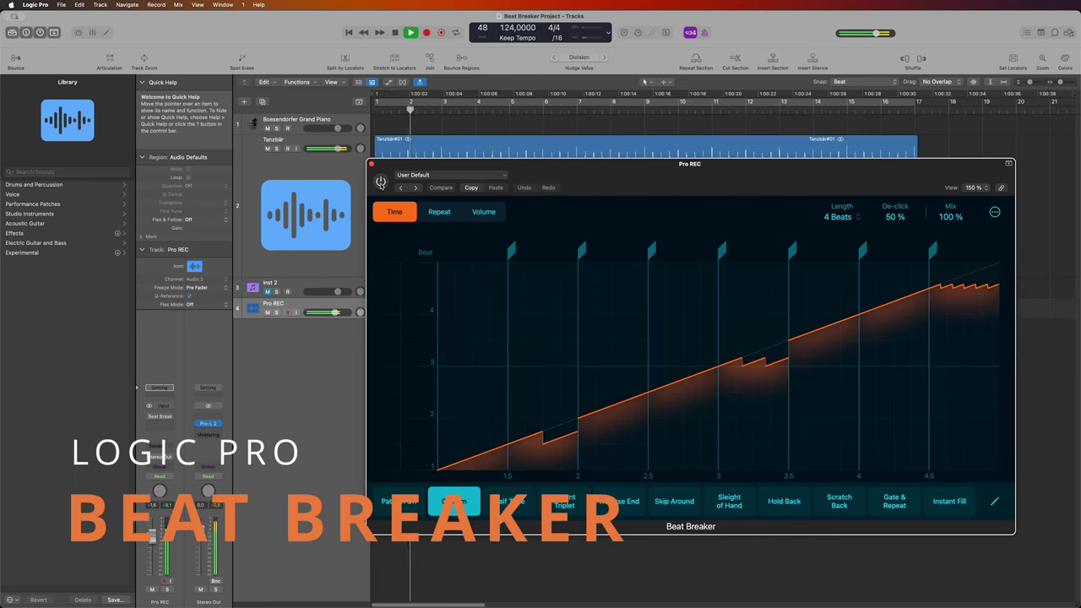
Switch Beat Breaker on and step through presets from Complex Arrangement to Grain Streams.
click(381, 181)
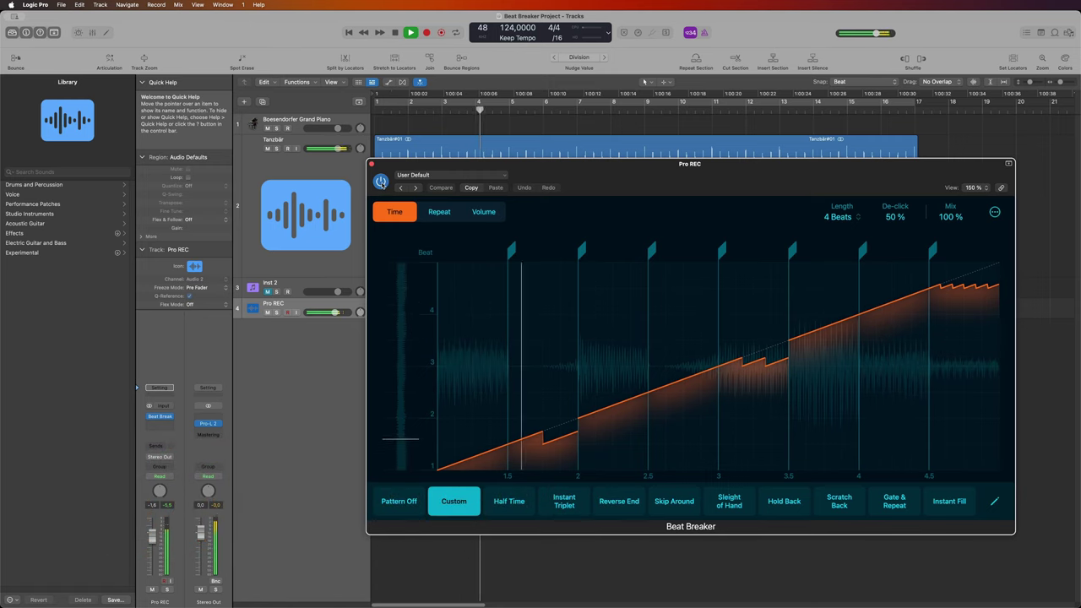
click(400, 188)
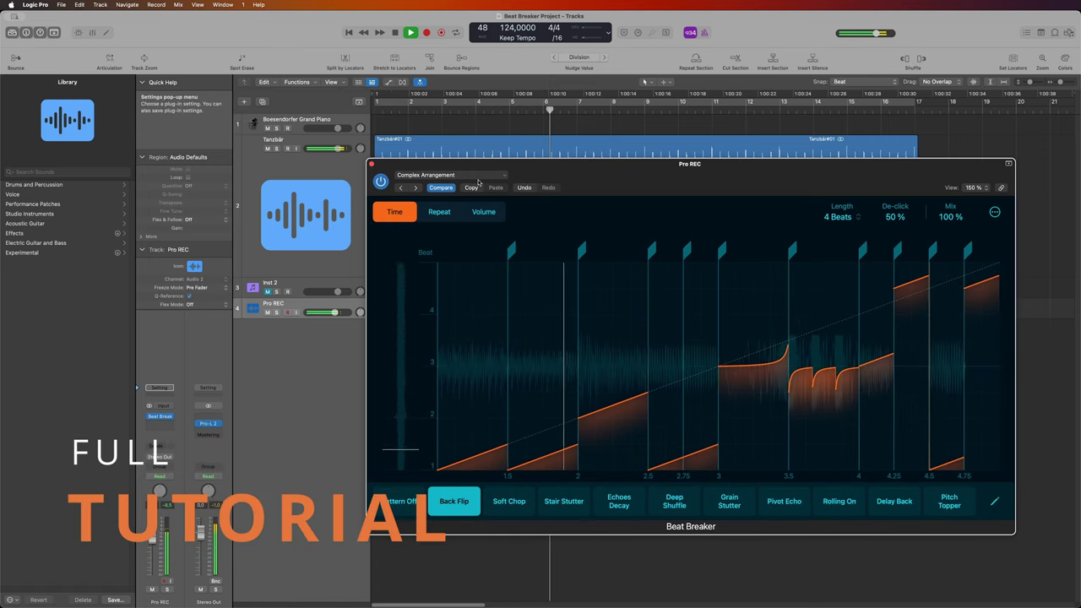
key(])
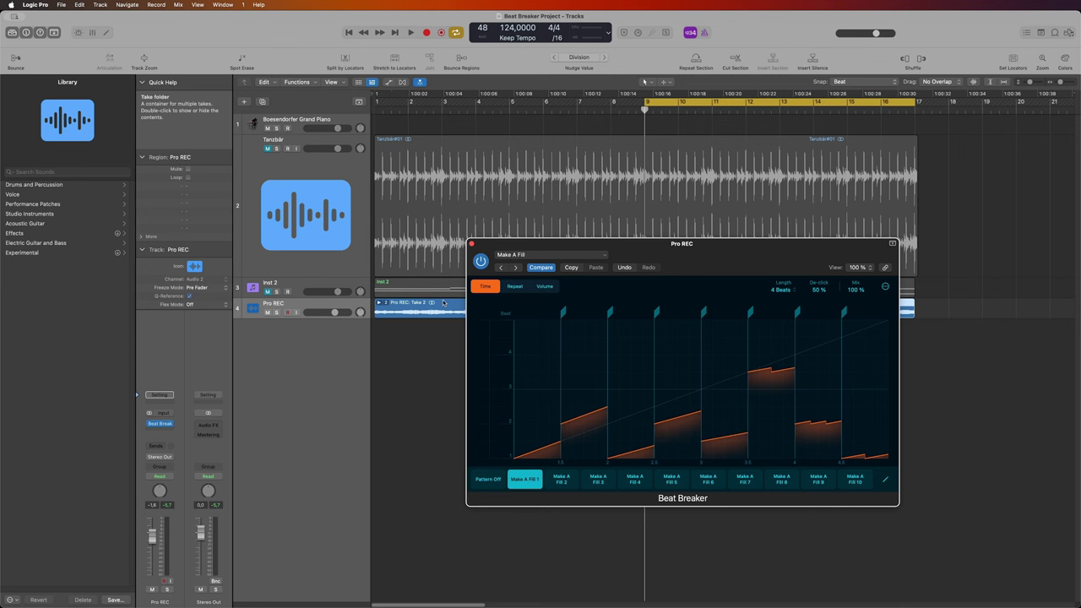
Move the Beat Breaker window lower and to the right to uncover the tracks.
drag(537, 243, 535, 230)
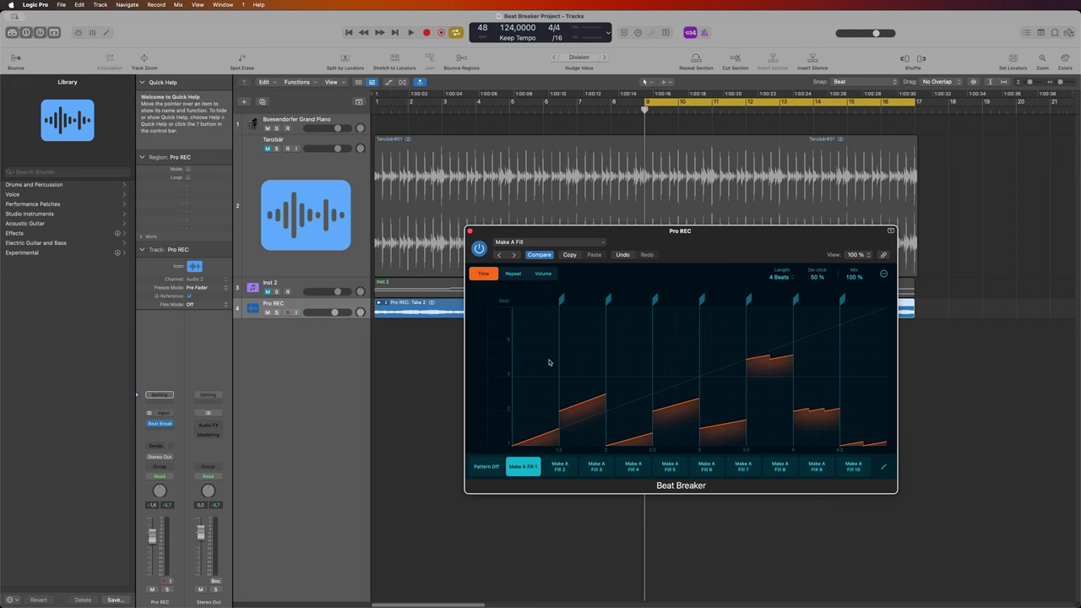
drag(571, 237, 604, 260)
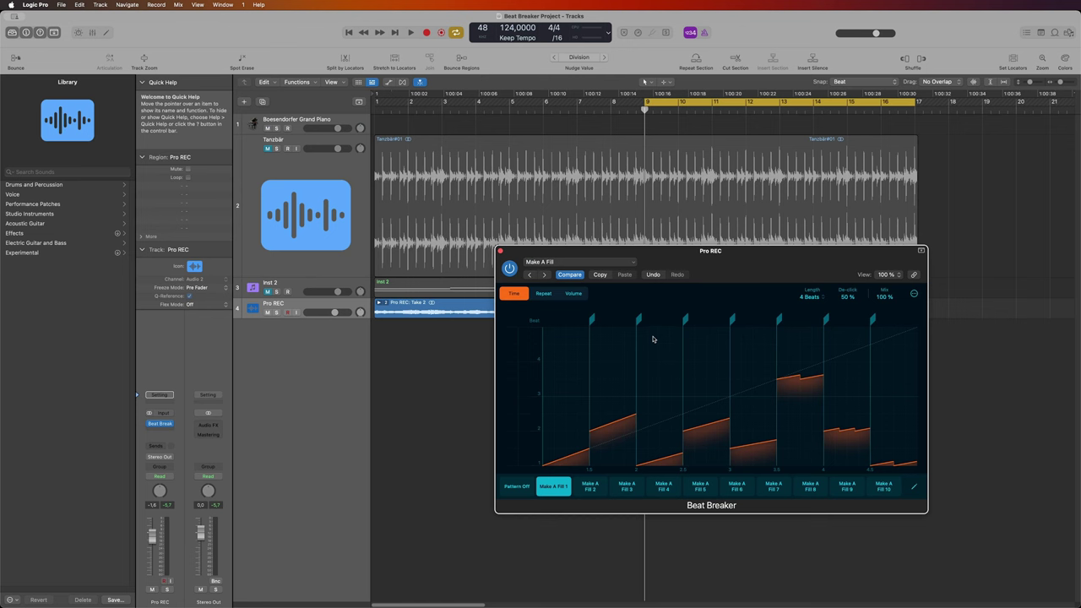
drag(541, 253, 537, 340)
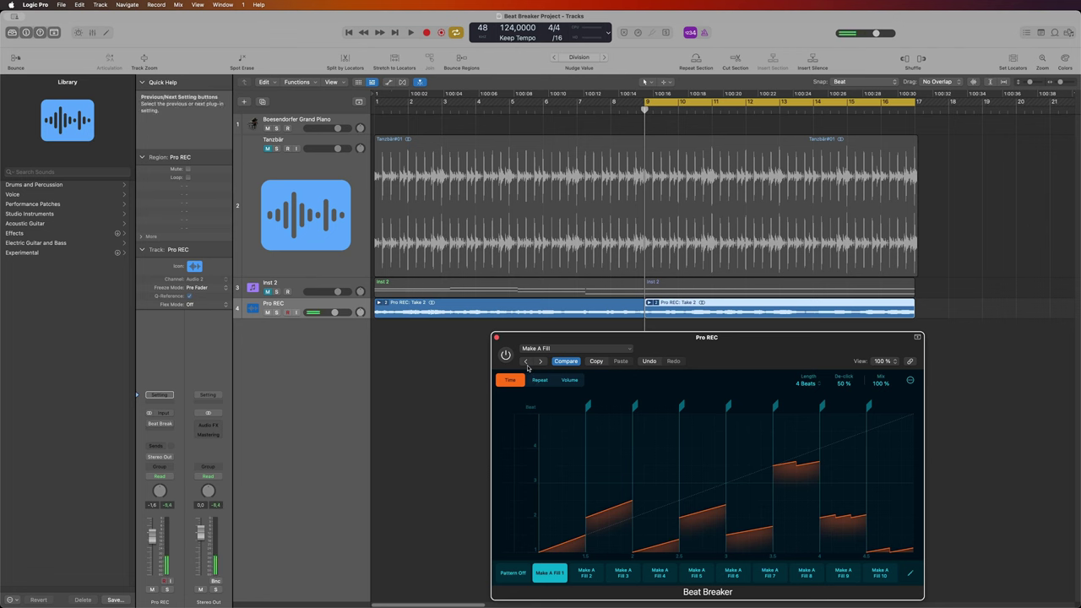
Switch Beat Breaker on and play the loop twice to hear the Make A Fill 1 fill.
click(506, 354)
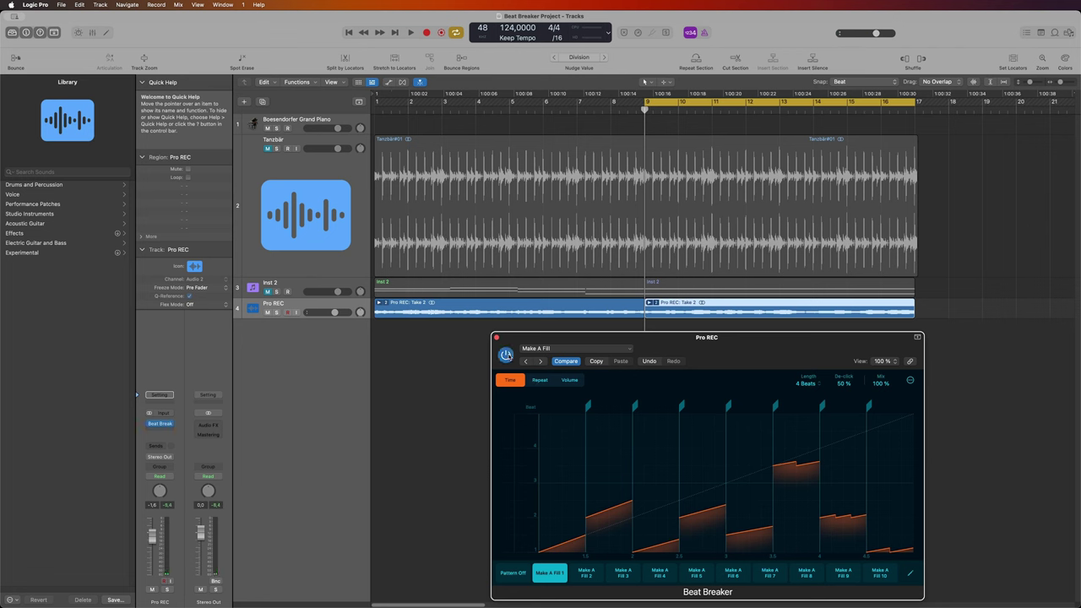
key(space)
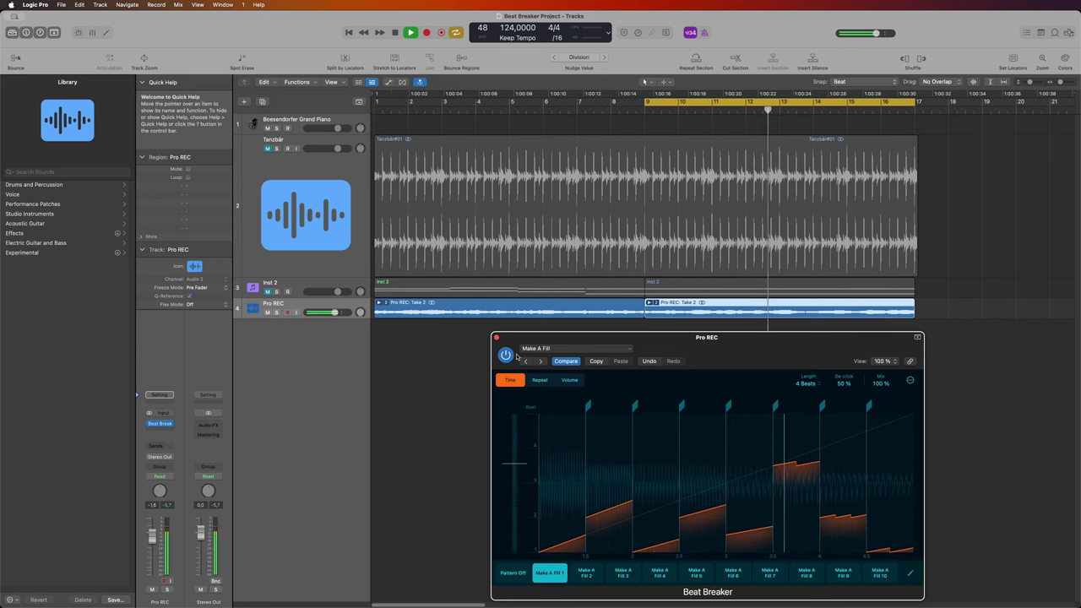
key(space)
drag(517, 355, 535, 211)
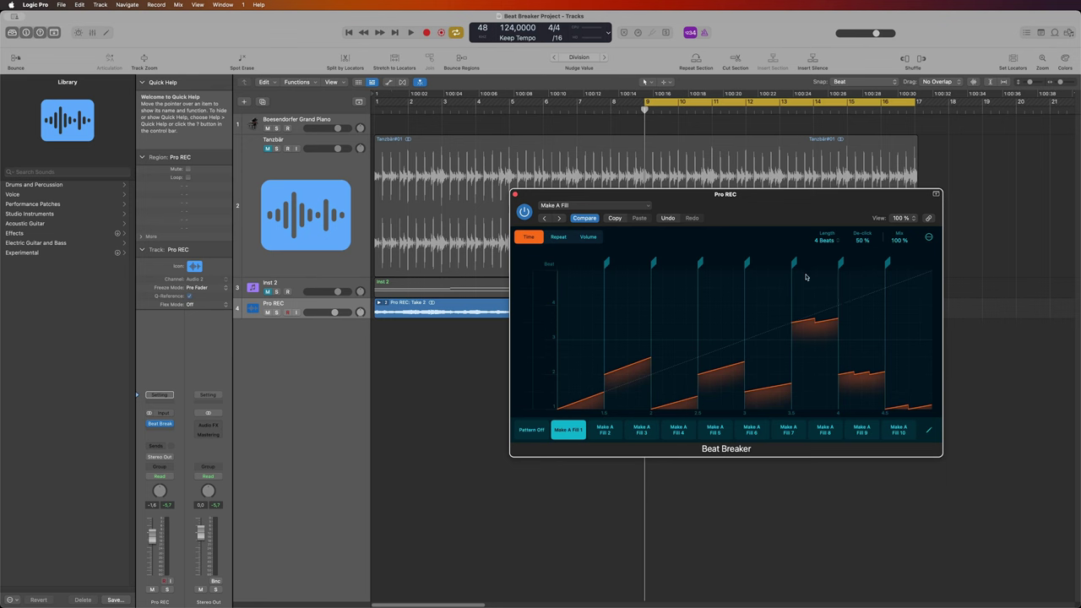
key(space)
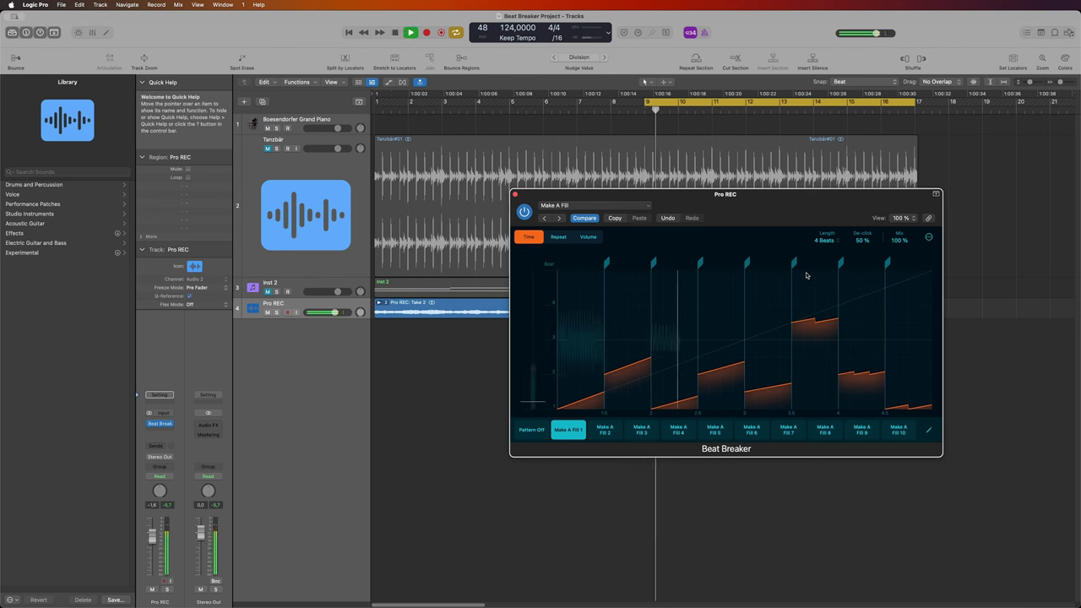
key(space)
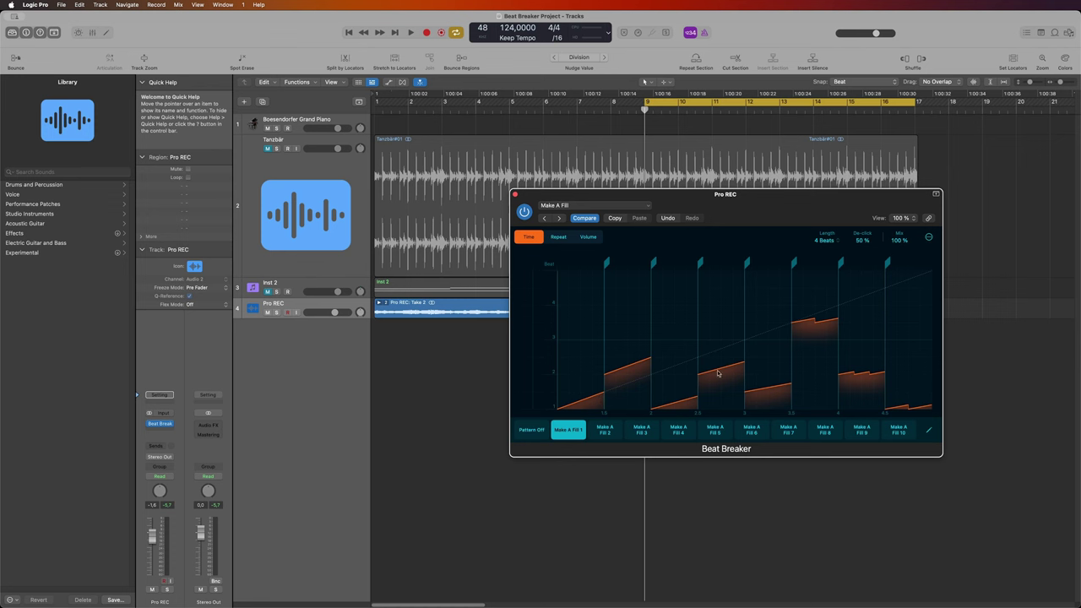
Compare the dry loop, restore Make A Fill 1, and curve its second slice to -23%.
click(532, 431)
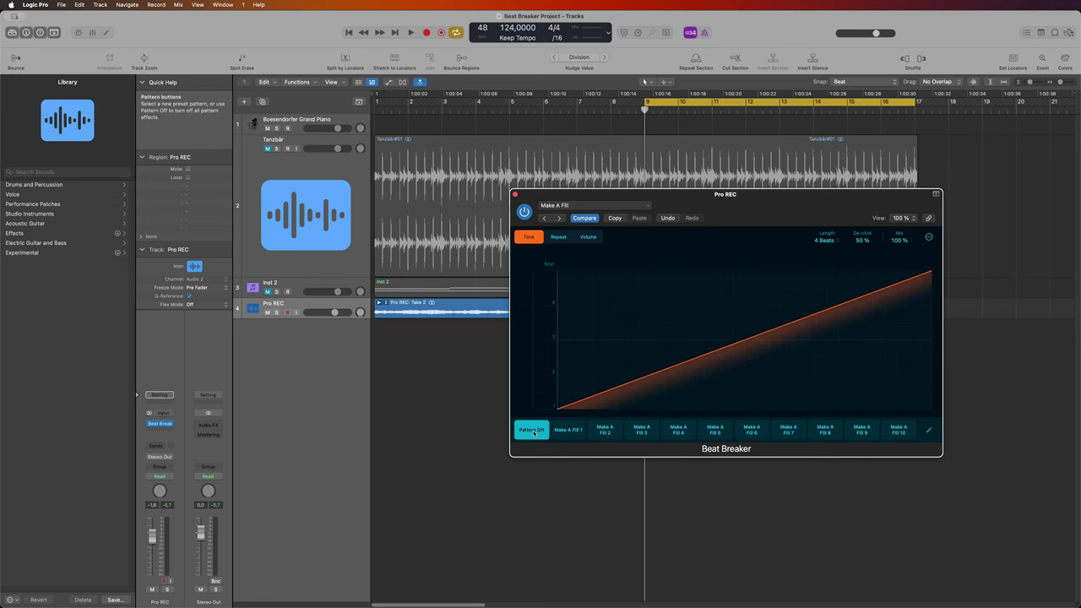
click(571, 430)
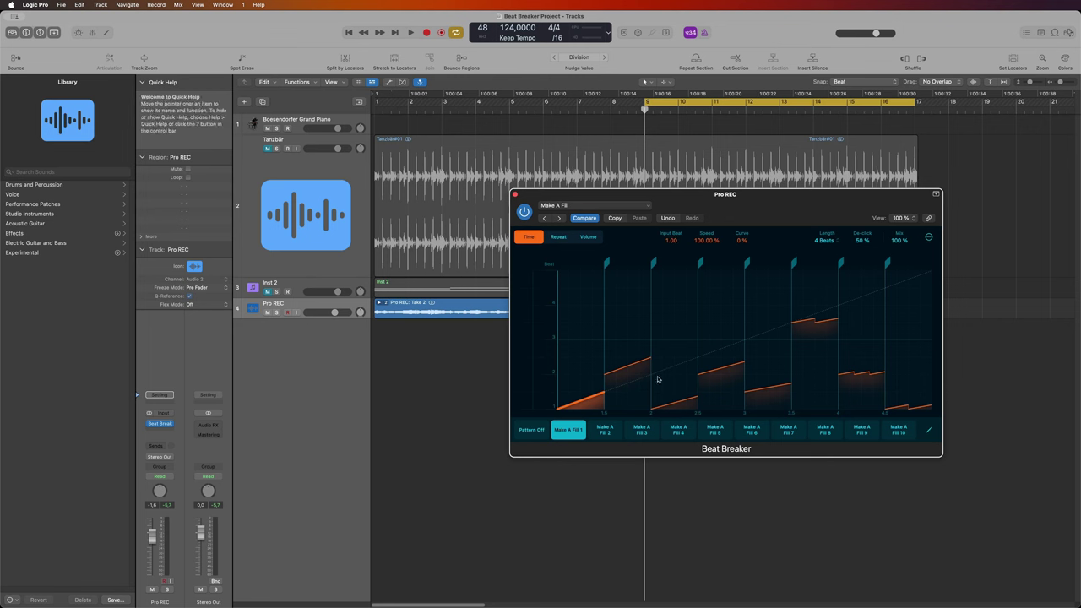
click(681, 406)
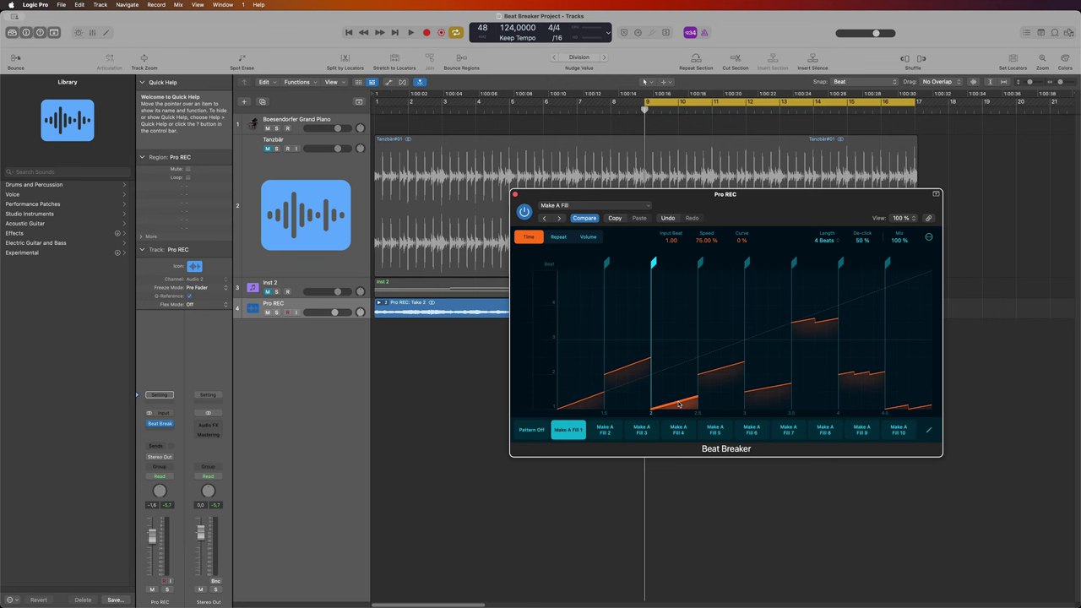
drag(678, 405, 682, 285)
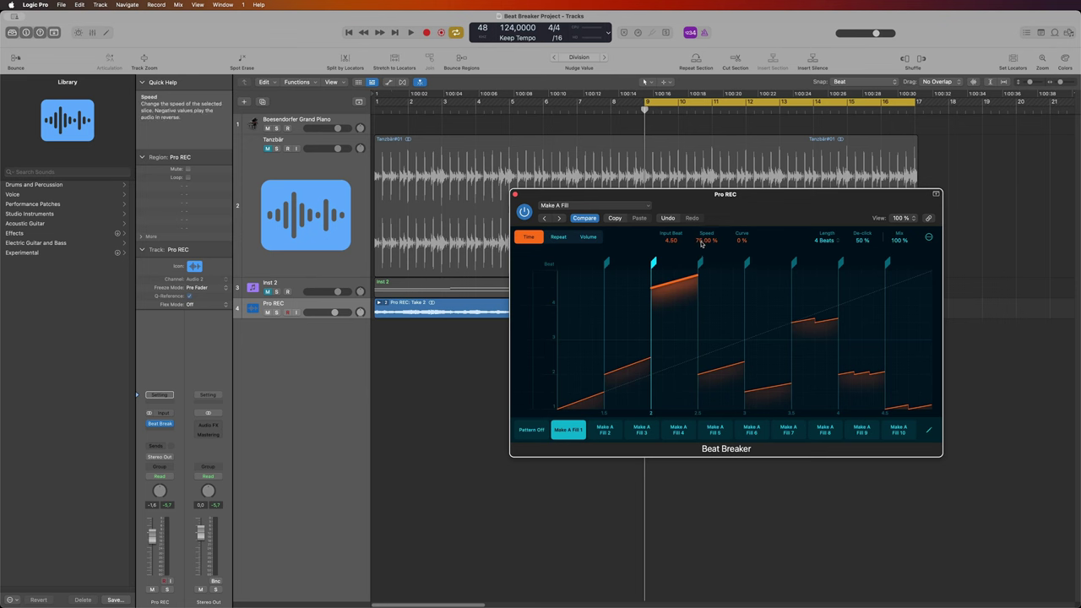
drag(677, 283, 682, 399)
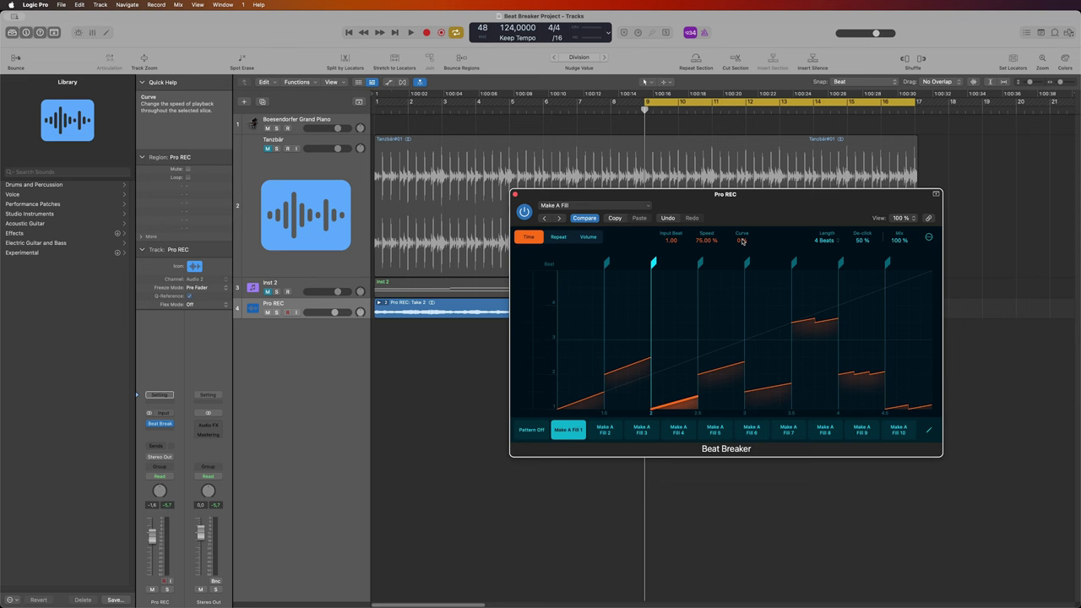
mouse_move(741, 239)
mouse_down()
mouse_move(745, 212)
mouse_move(743, 221)
mouse_up()
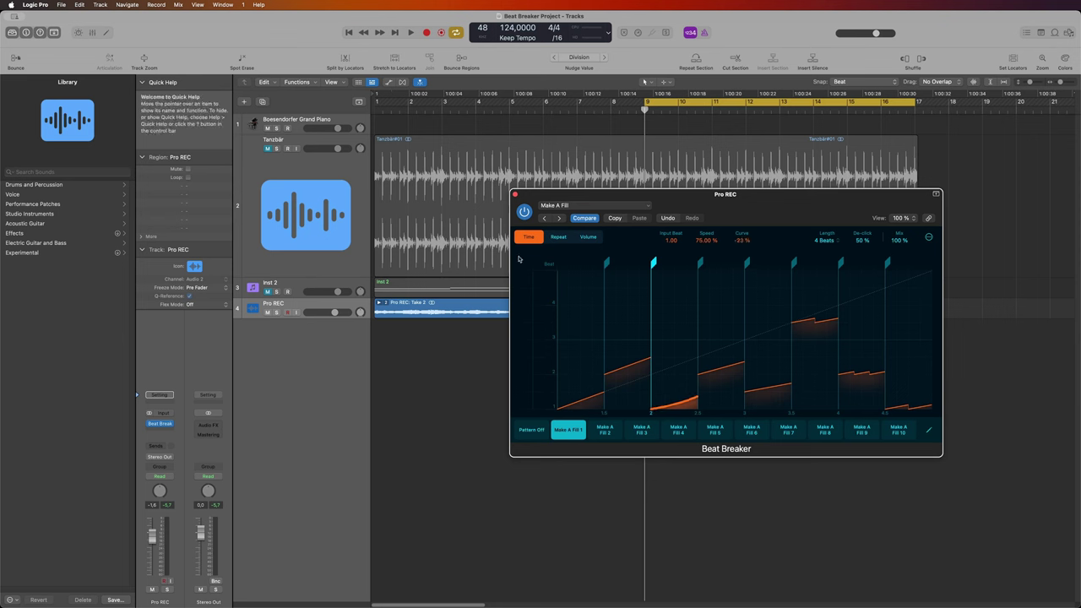
Audition the fill's slice repeats, then show the slice volumes in Volume mode.
click(559, 237)
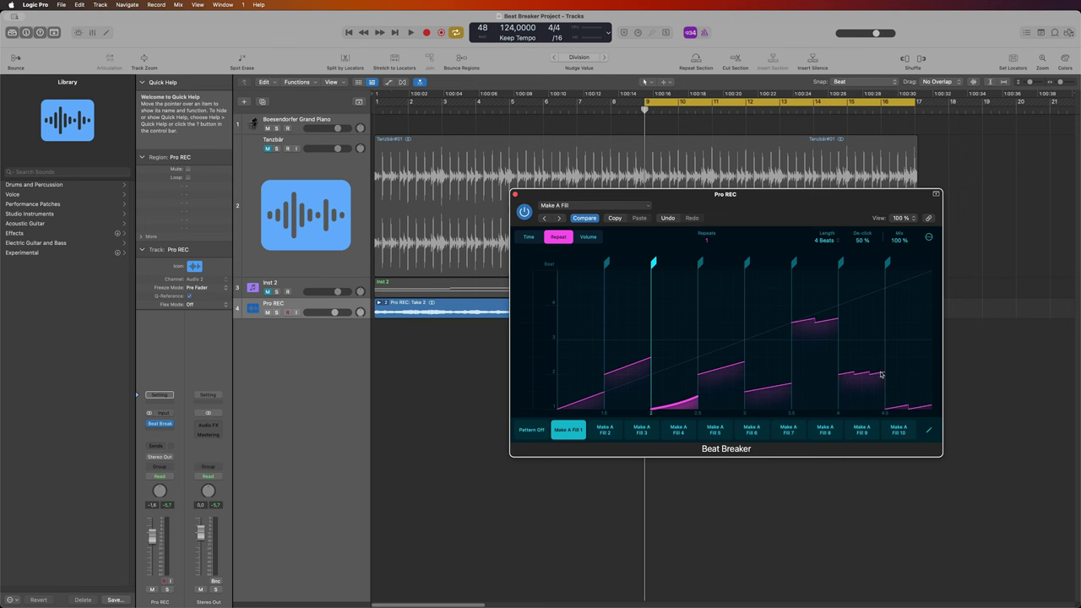
key(space)
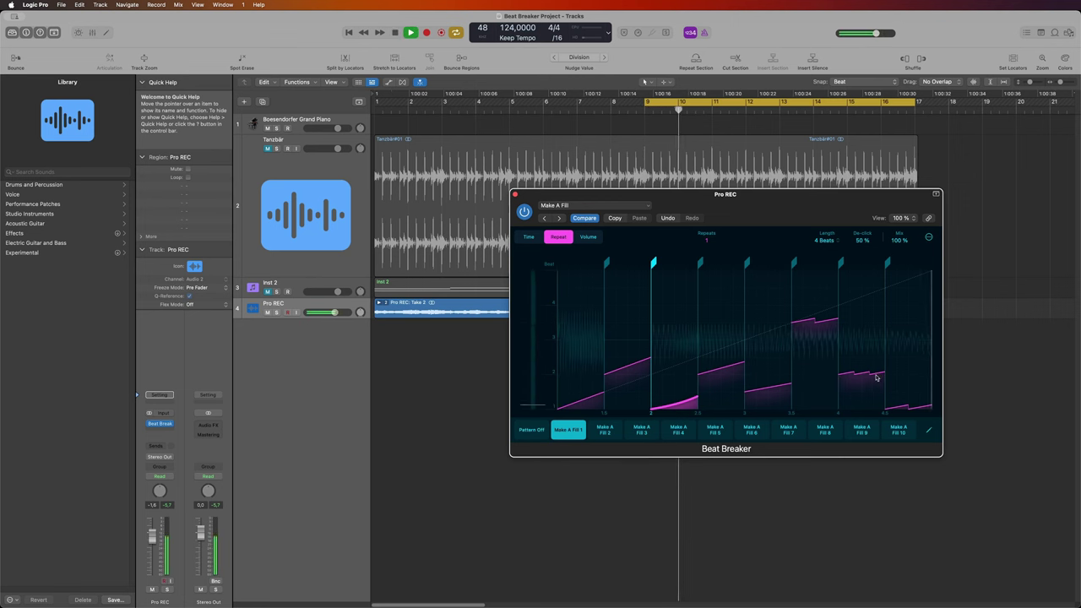
key(space)
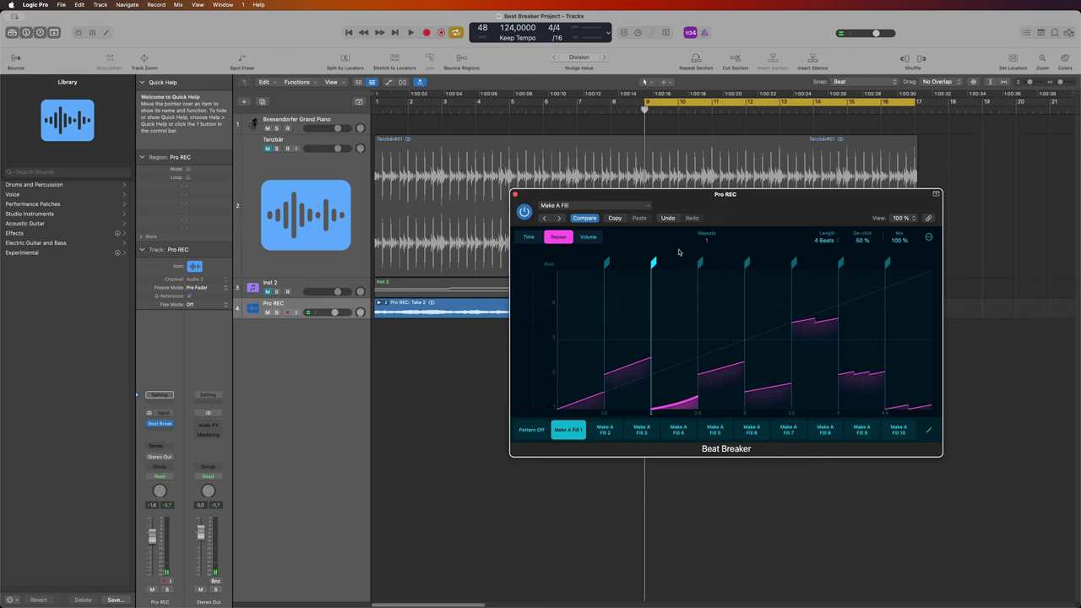
click(588, 238)
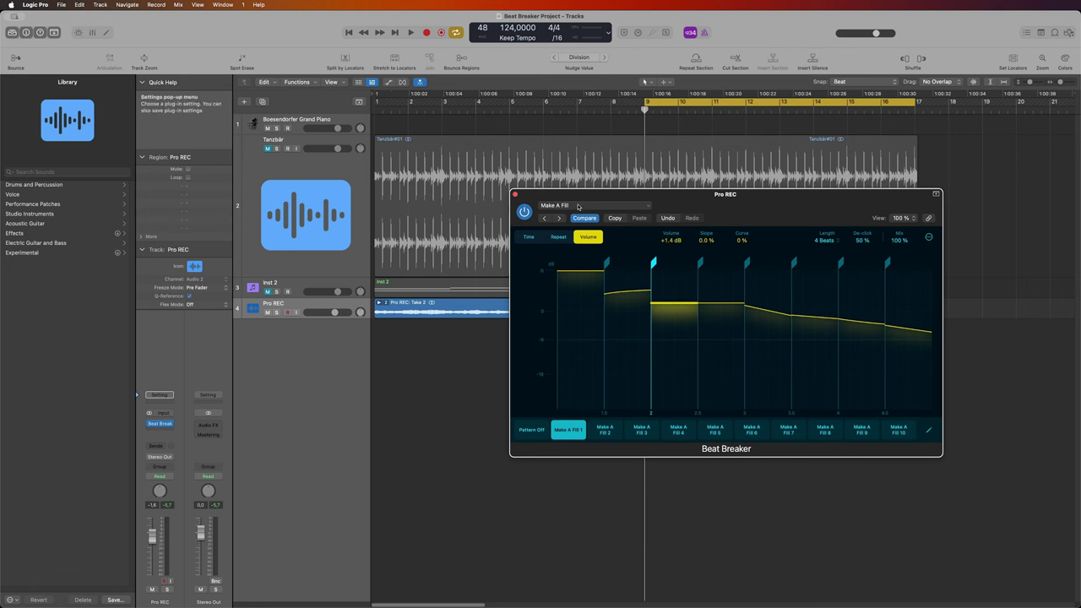
Load the Sidechain preset from the Basic group with its Sidechain Deep 1 pattern.
click(578, 206)
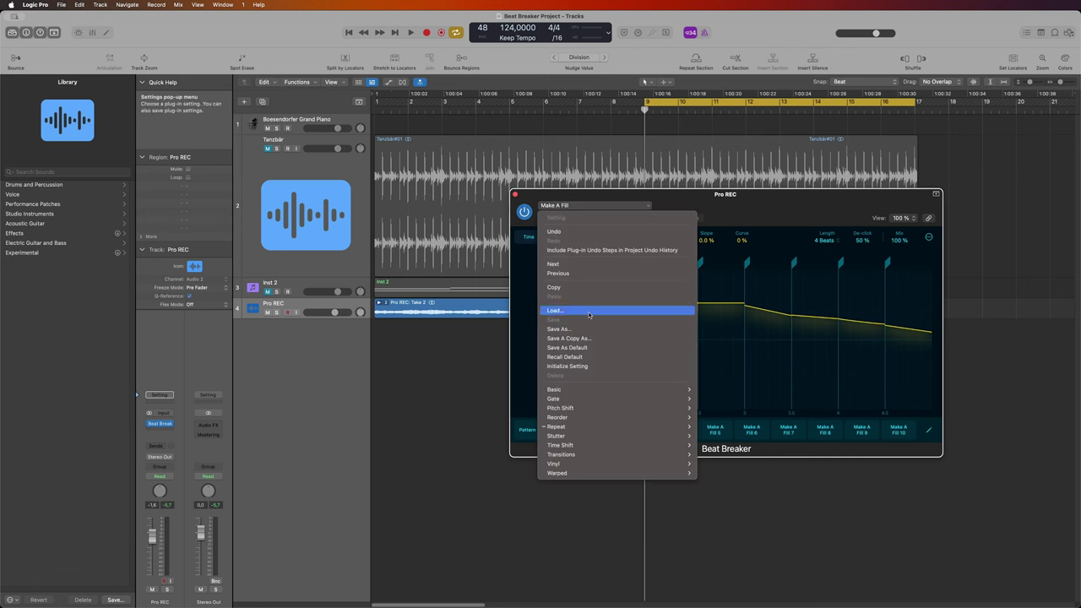
mouse_move(606, 390)
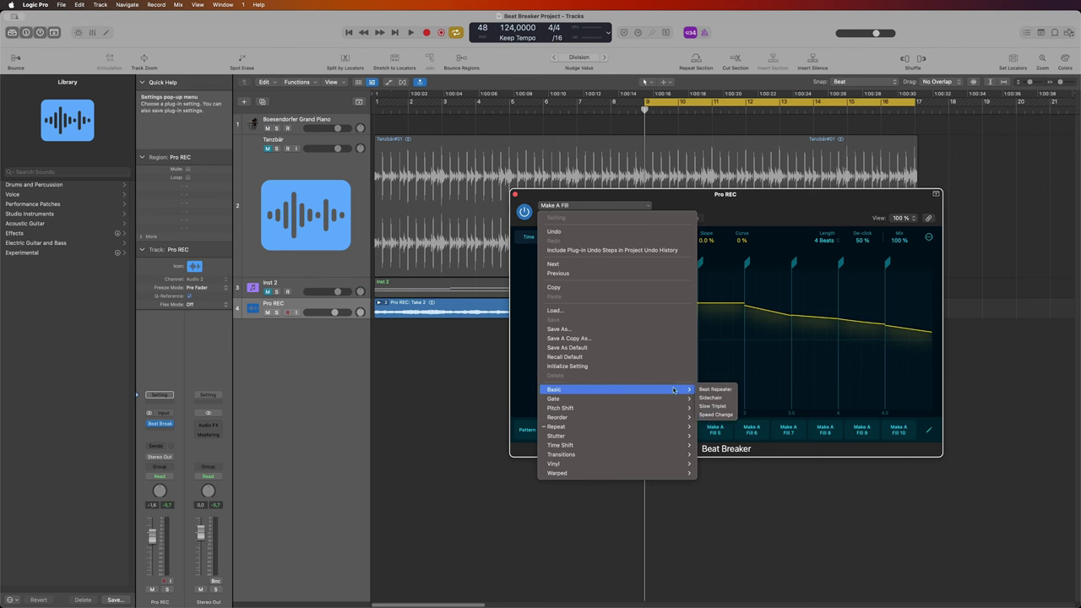
click(711, 398)
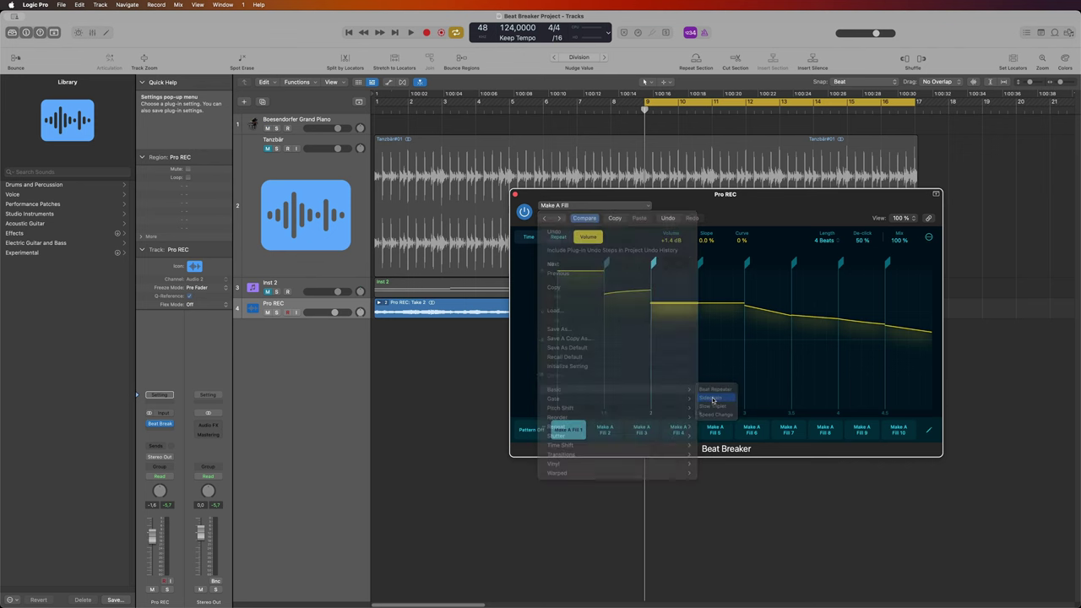
click(680, 430)
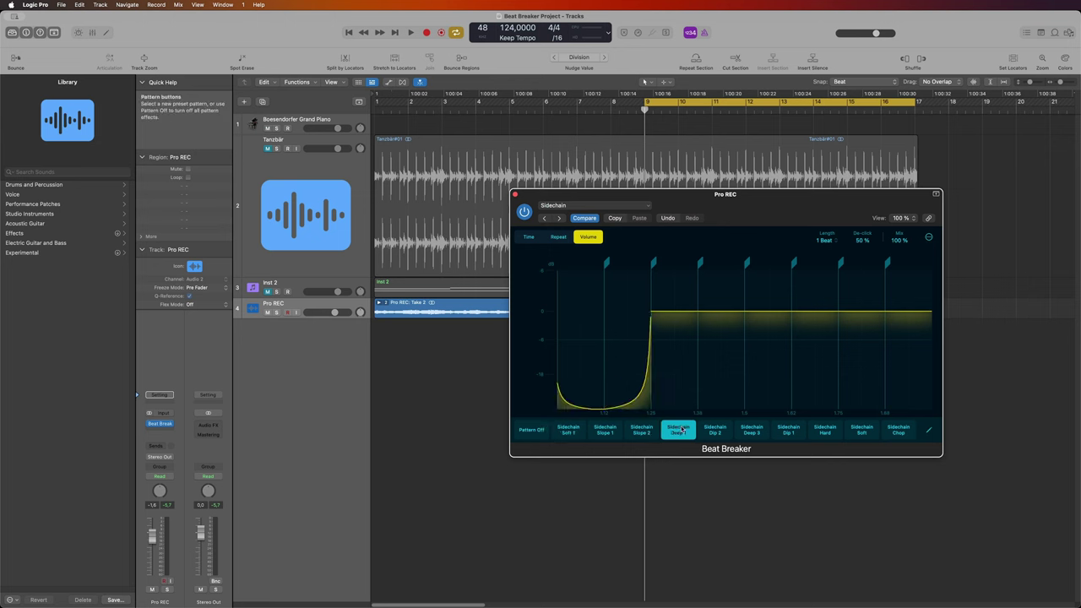
Audition the sidechain effect, switching to the deeper Sidechain Deep 3 pattern.
key(space)
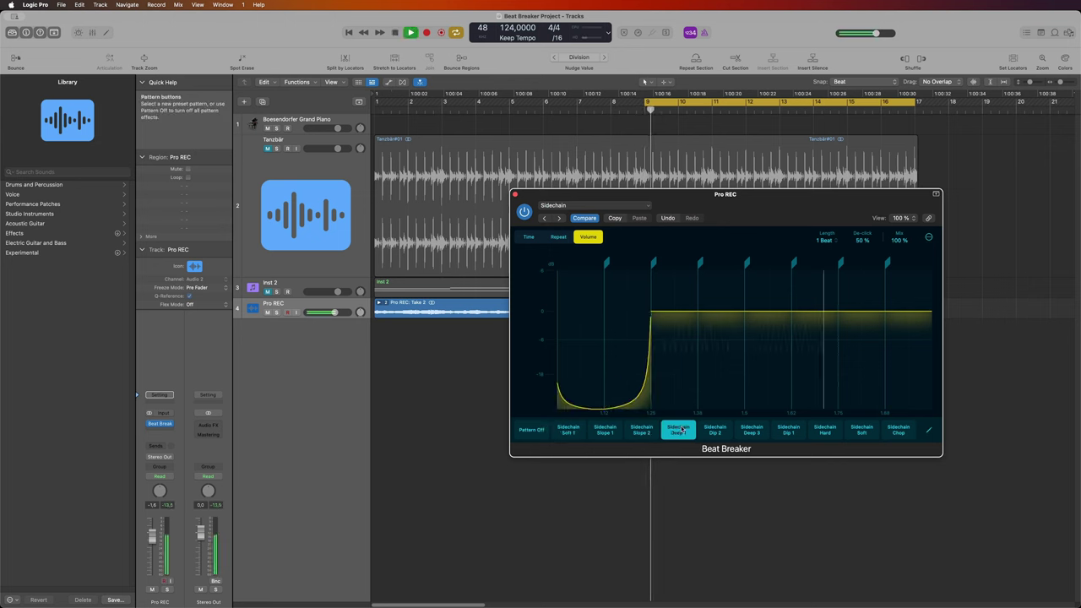
click(743, 434)
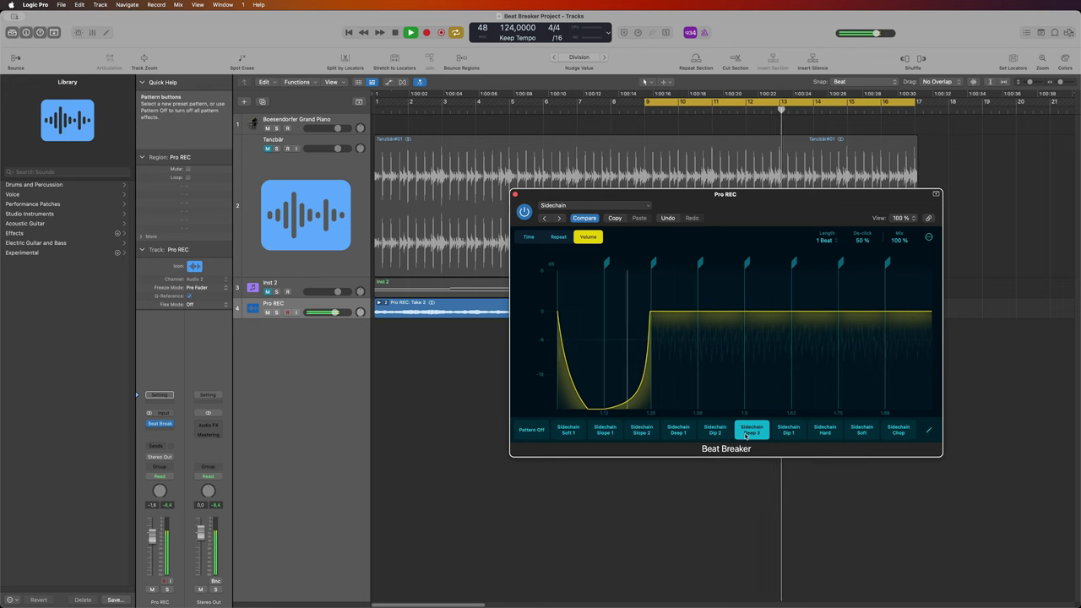
key(space)
click(591, 205)
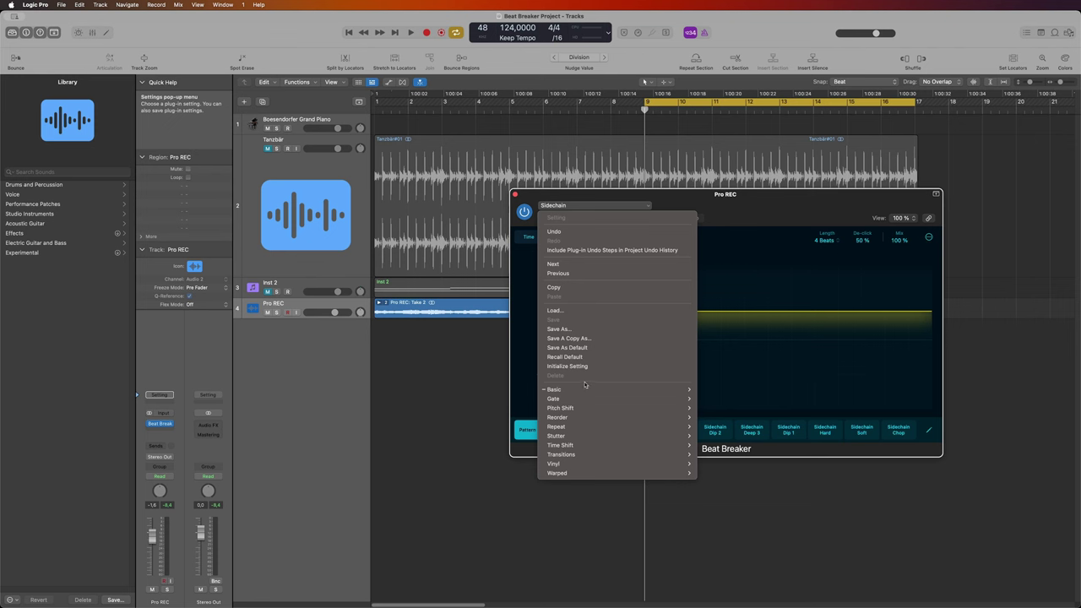
Reset Beat Breaker with Initialize Setting and audition the default pattern.
click(583, 366)
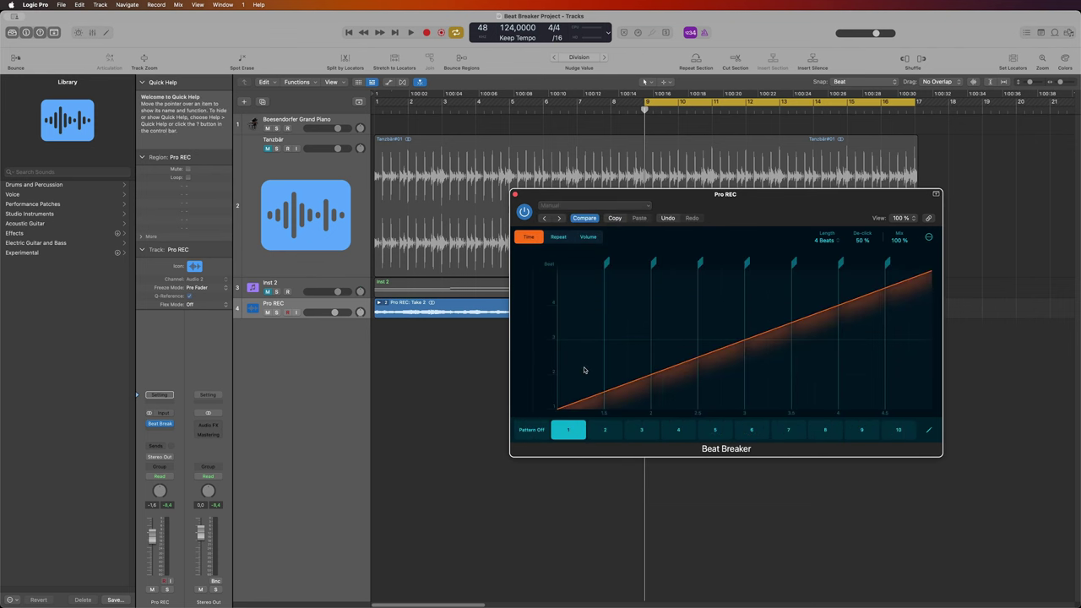
key(space)
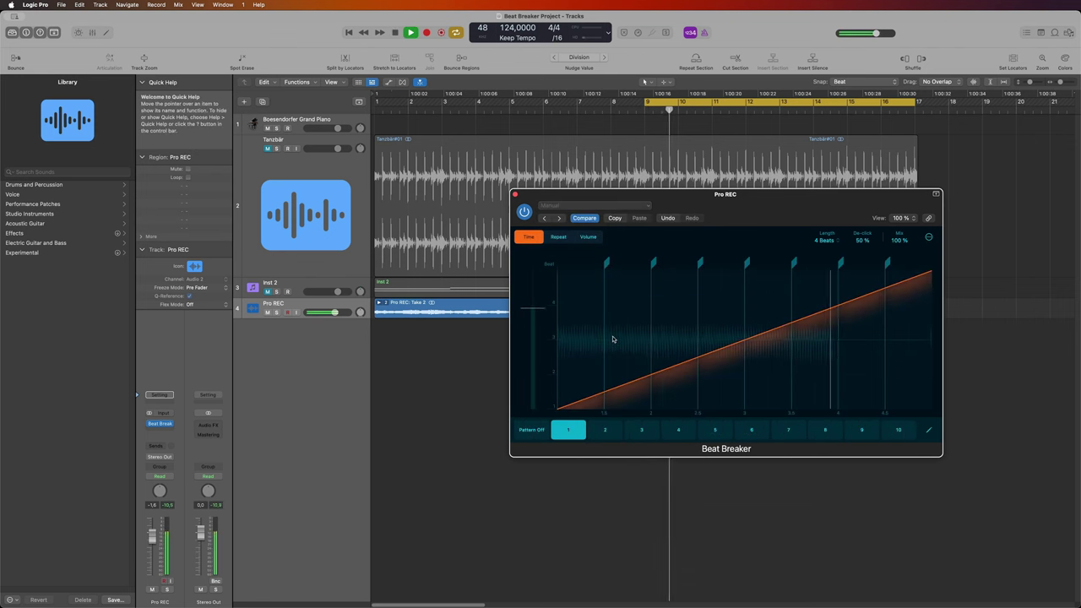
key(space)
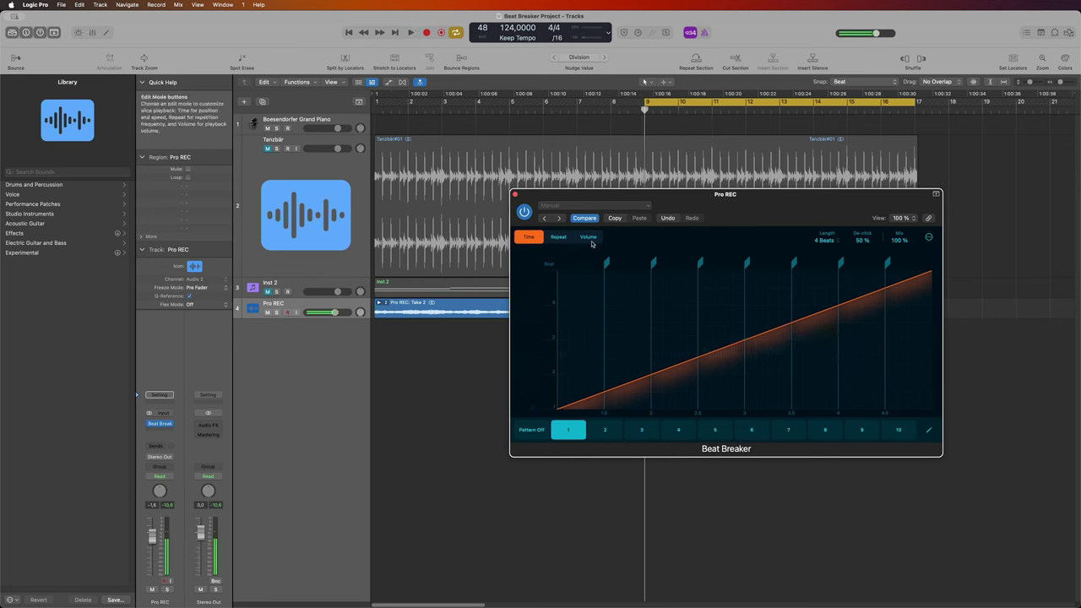
Set slice volumes: first -5.0 dB, beat 2 -5.7 dB, beat 3 about +2 dB, beat 4 rising ramp.
click(590, 240)
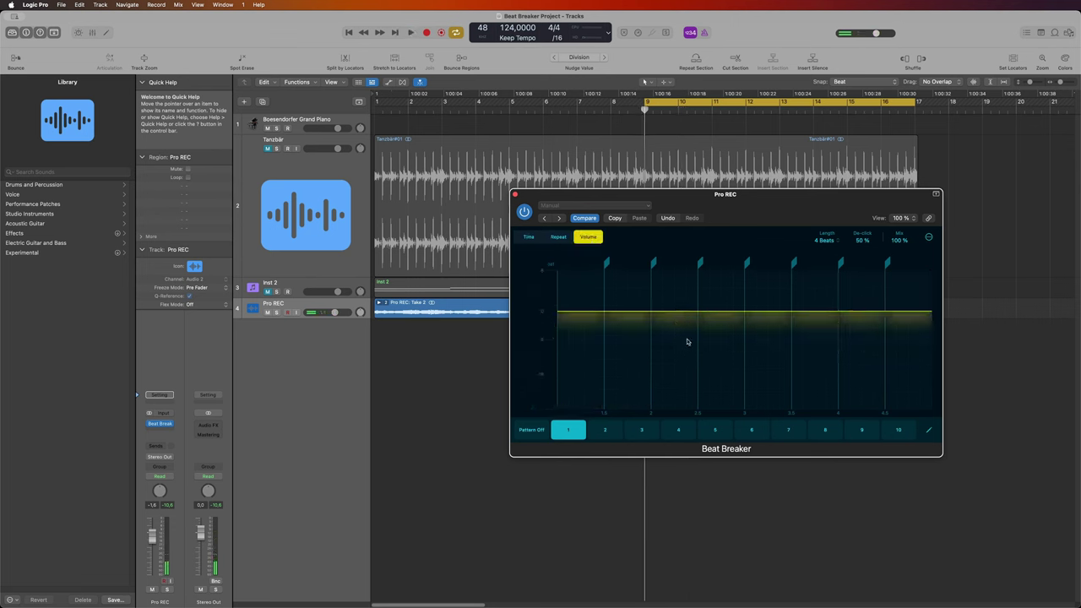
drag(673, 316, 673, 338)
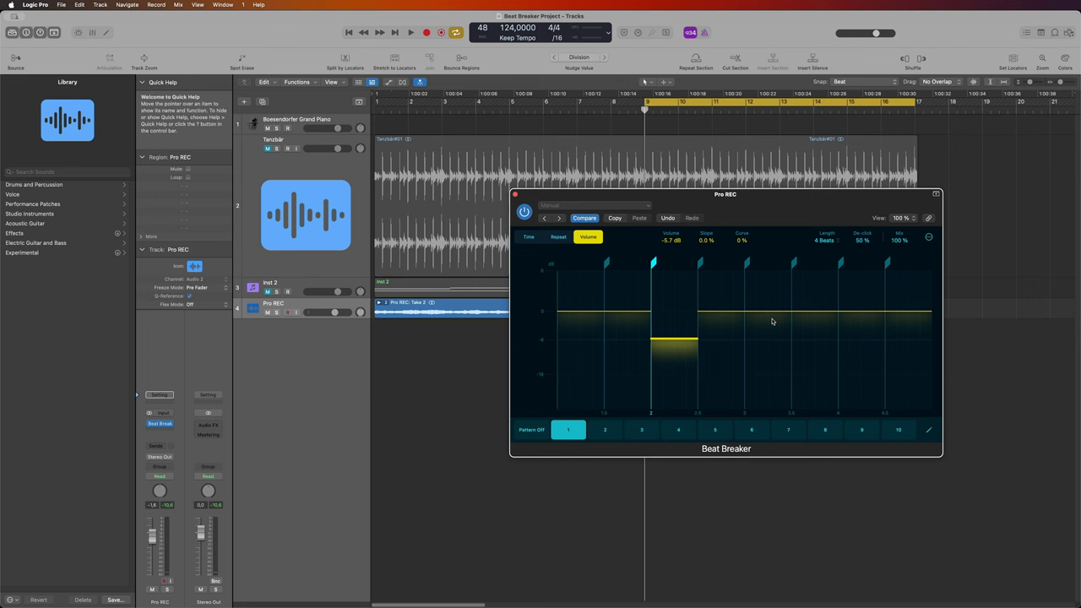
drag(772, 312, 770, 275)
drag(878, 315, 861, 338)
drag(581, 315, 585, 338)
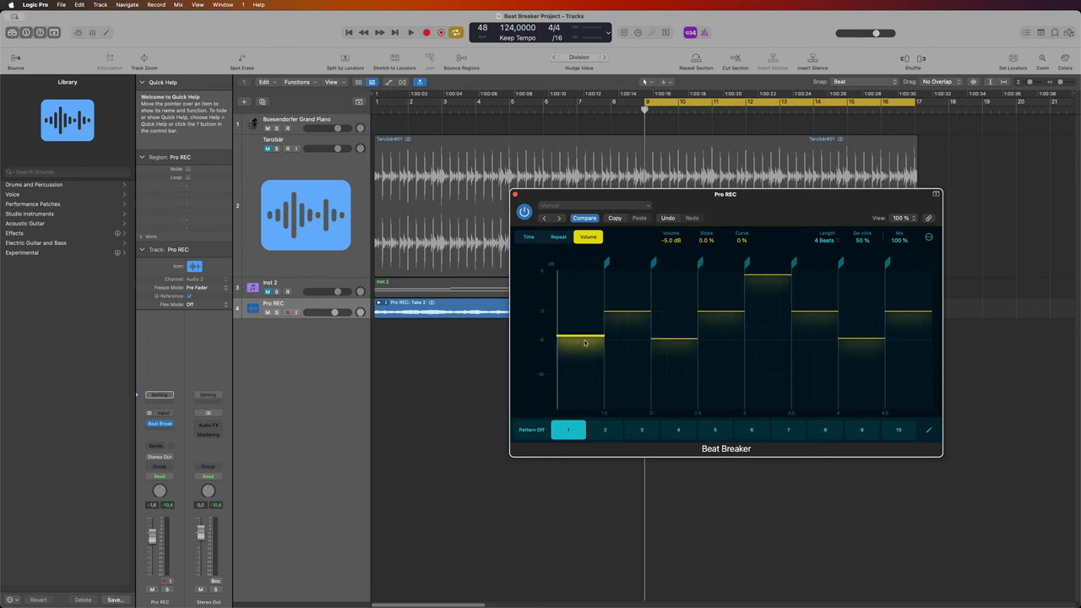
key(space)
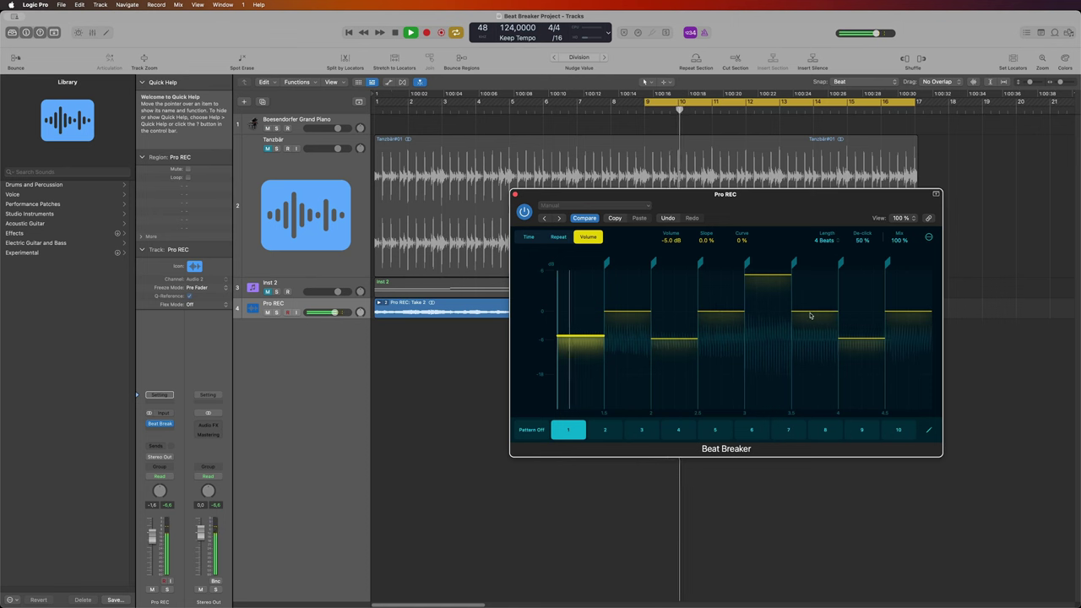
drag(846, 339, 856, 359)
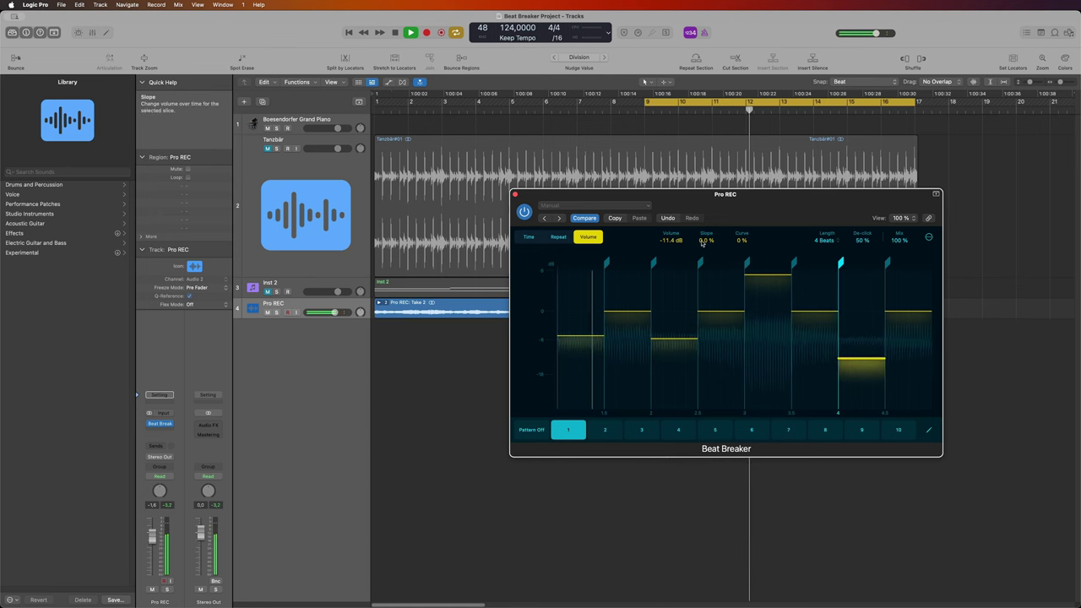
drag(706, 240, 744, 249)
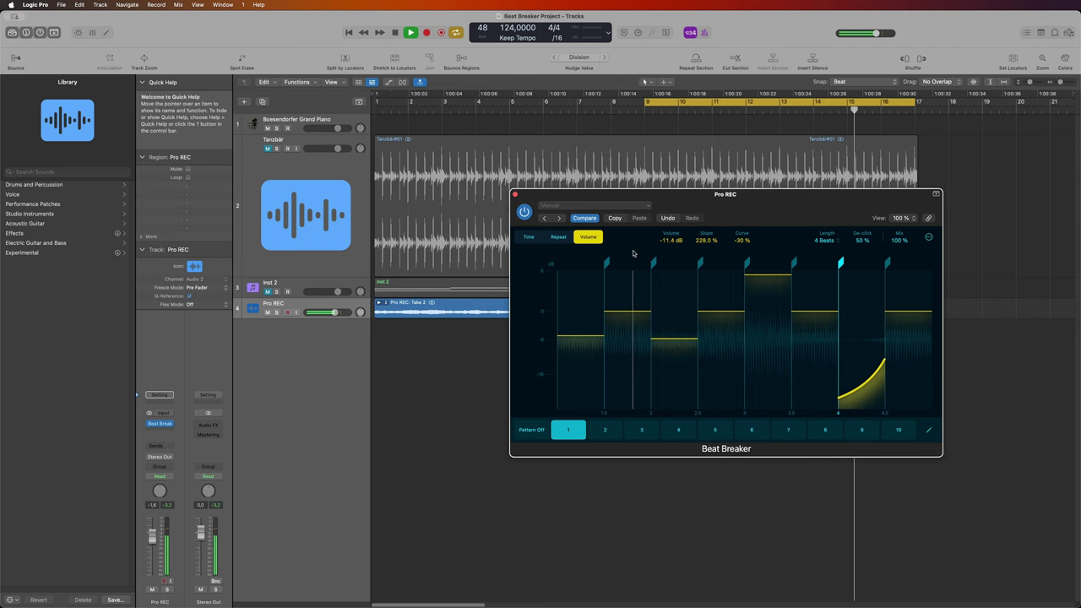
key(space)
In Repeat mode, give the beat-4 slice five repeats while auditioning.
click(530, 237)
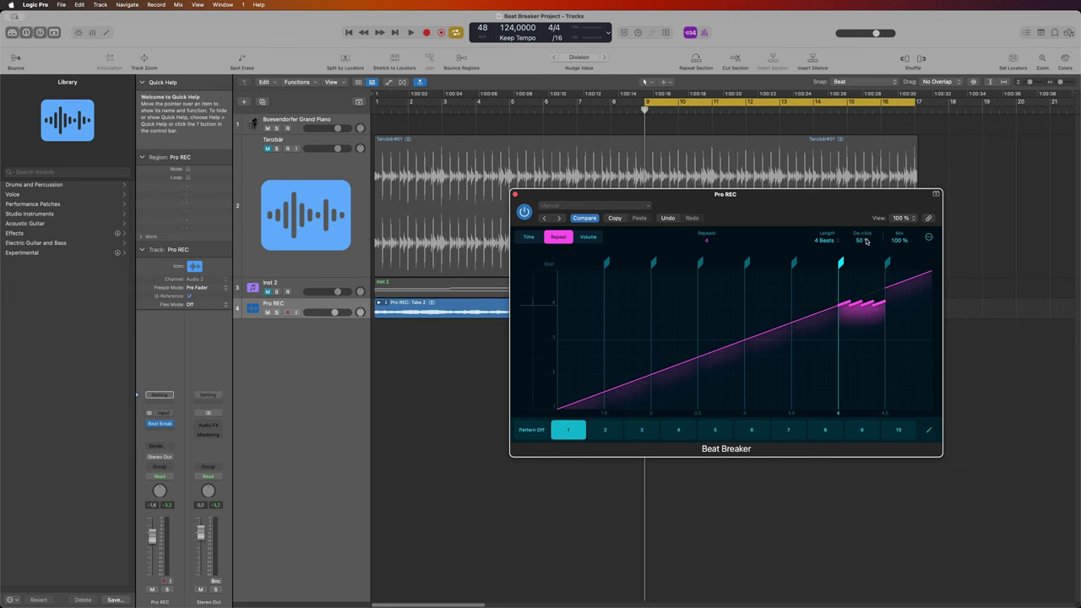
key(space)
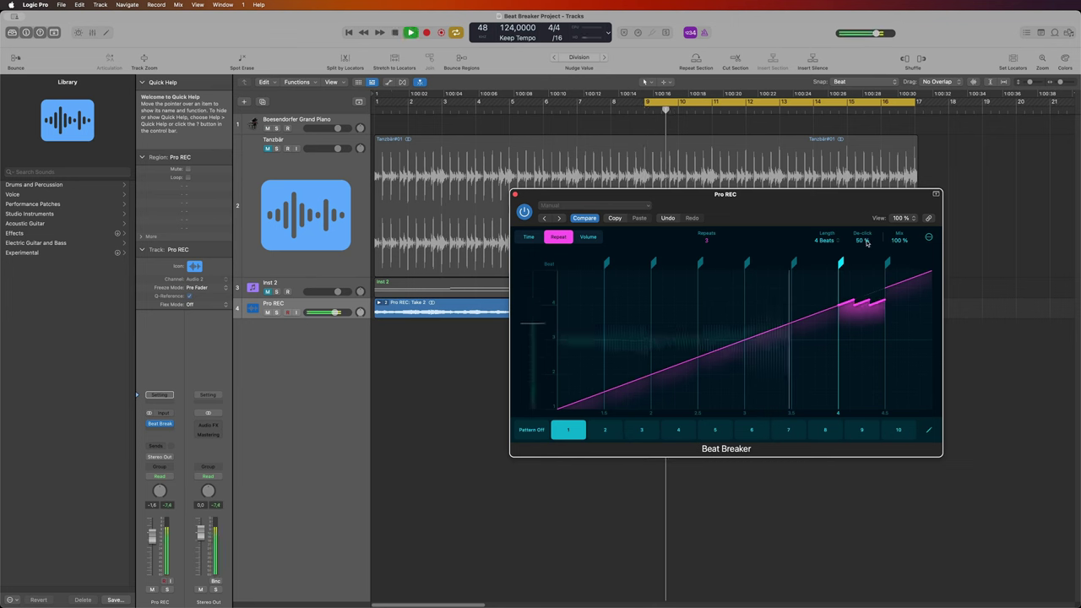
drag(861, 296, 873, 251)
key(space)
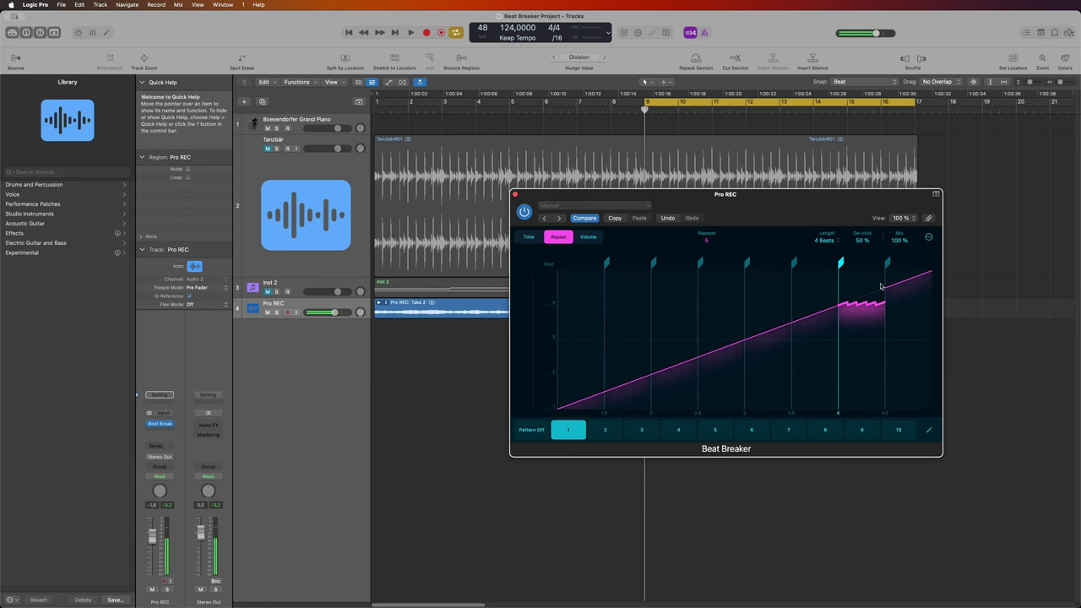
Give the first slice 3 repeats and audition the result.
click(597, 397)
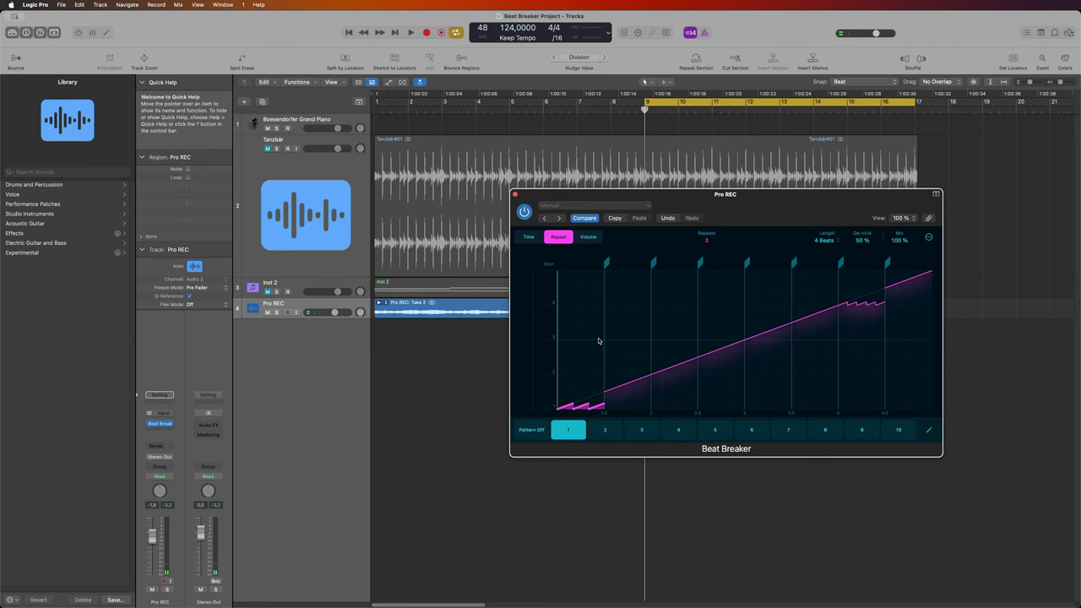
key(space)
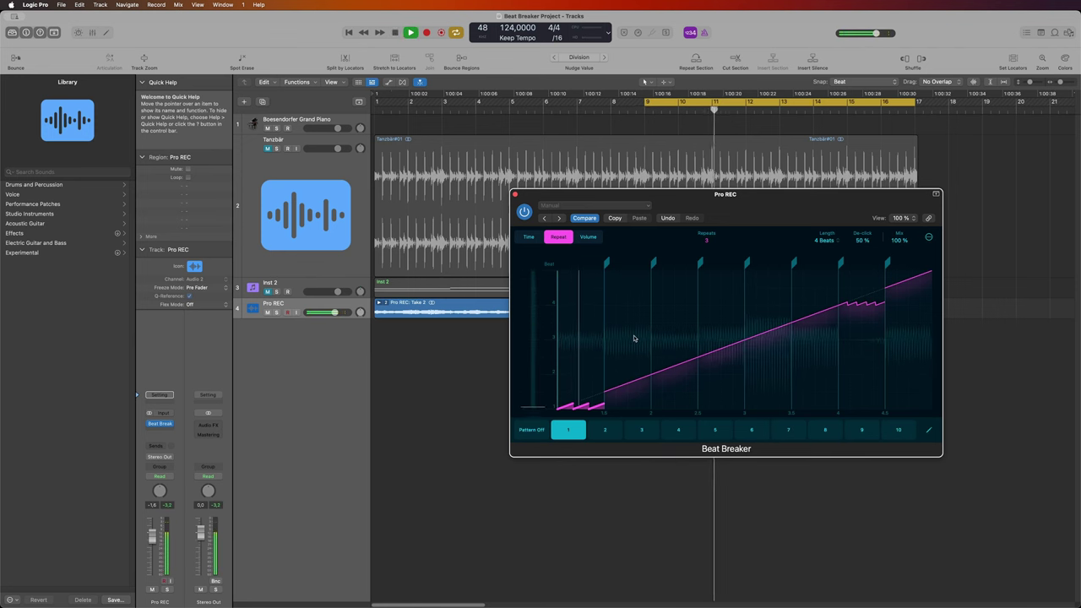
key(space)
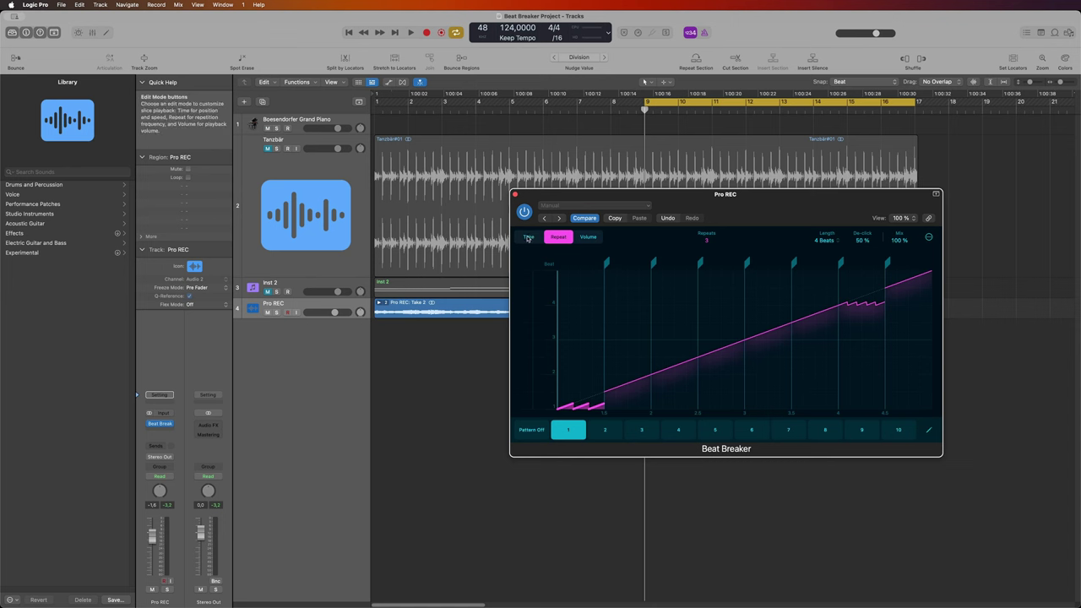
In Time mode, set the beat-2.5 slice to 200% speed with a -29% curve, auditioning it.
click(528, 237)
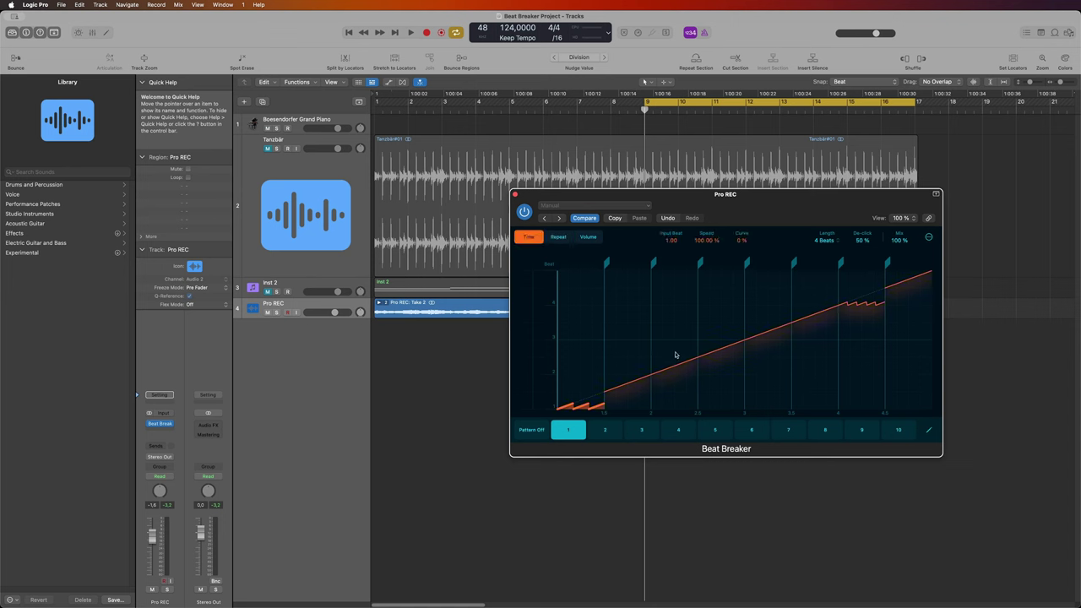
click(730, 348)
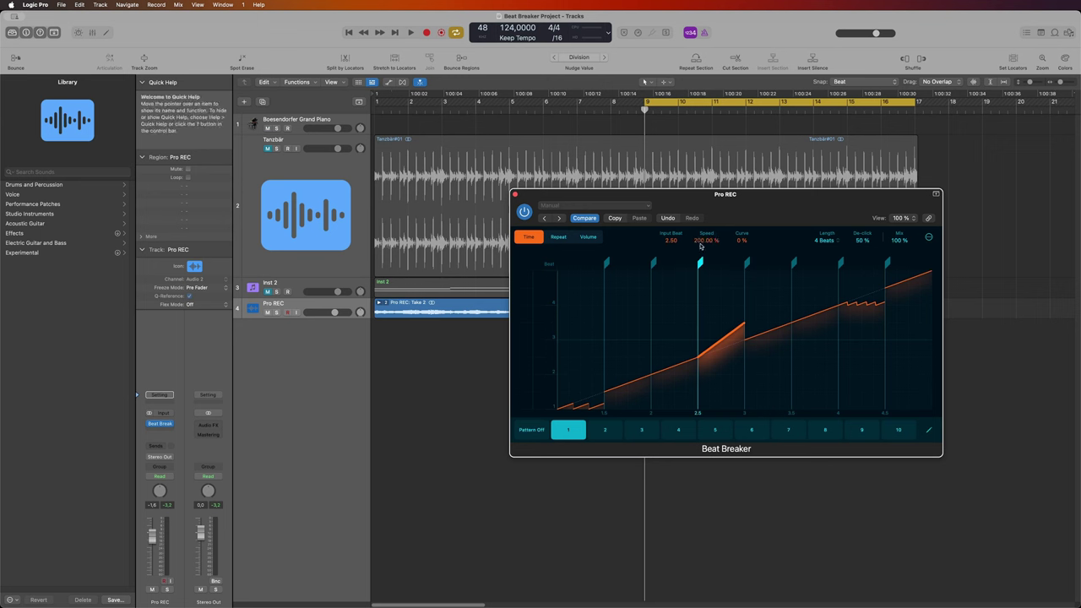
key(space)
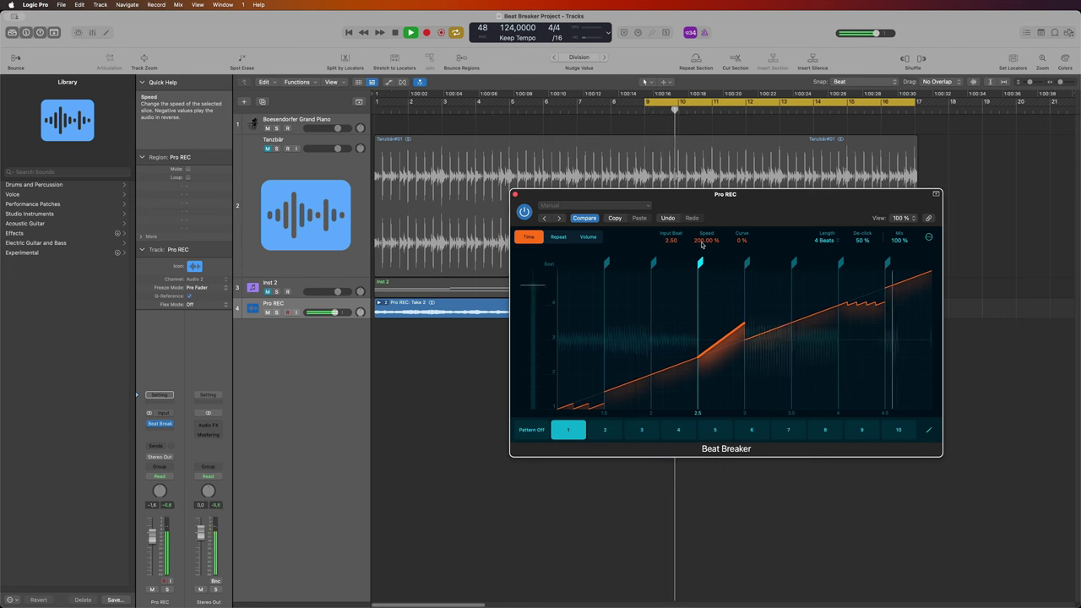
key(space)
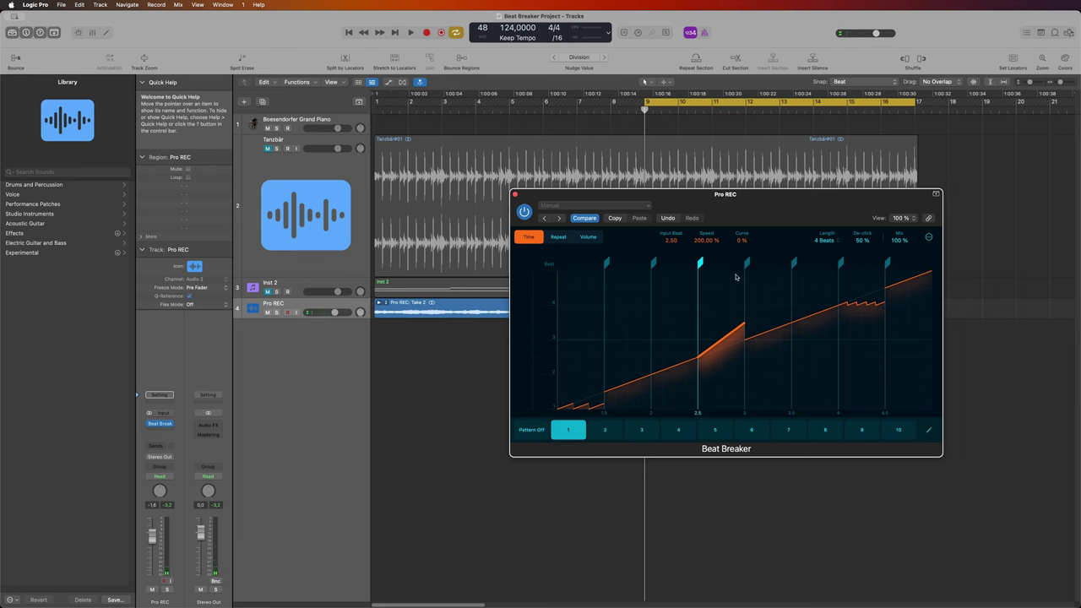
key(space)
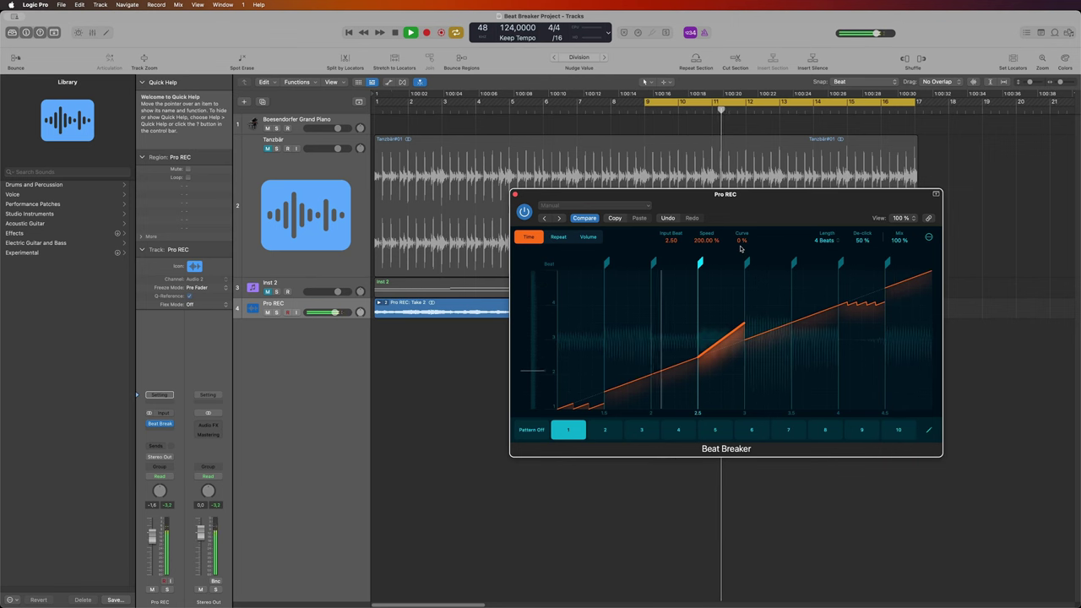
drag(740, 248, 742, 262)
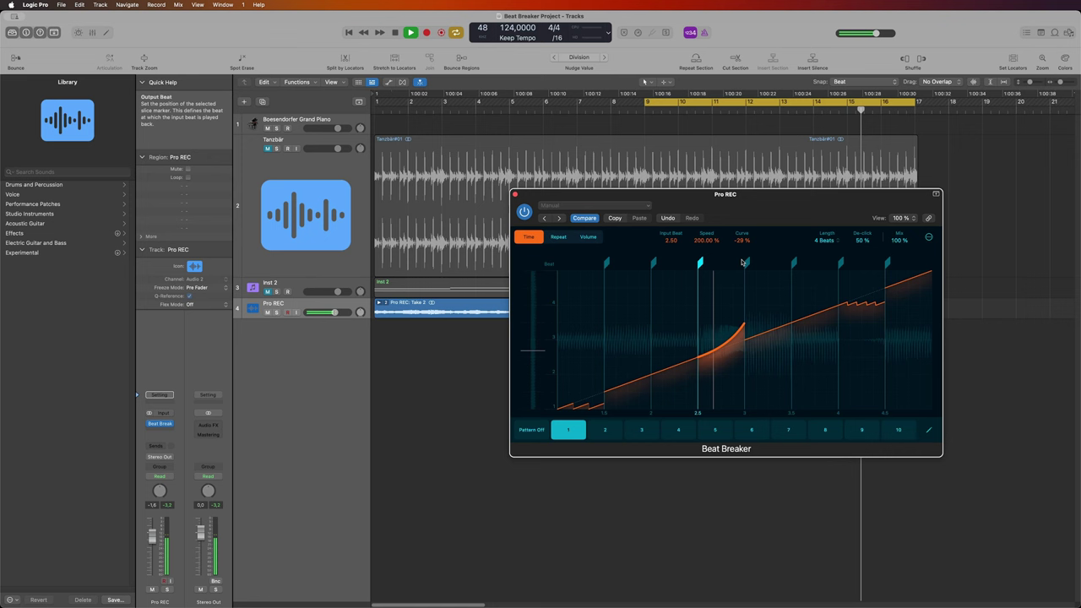
key(space)
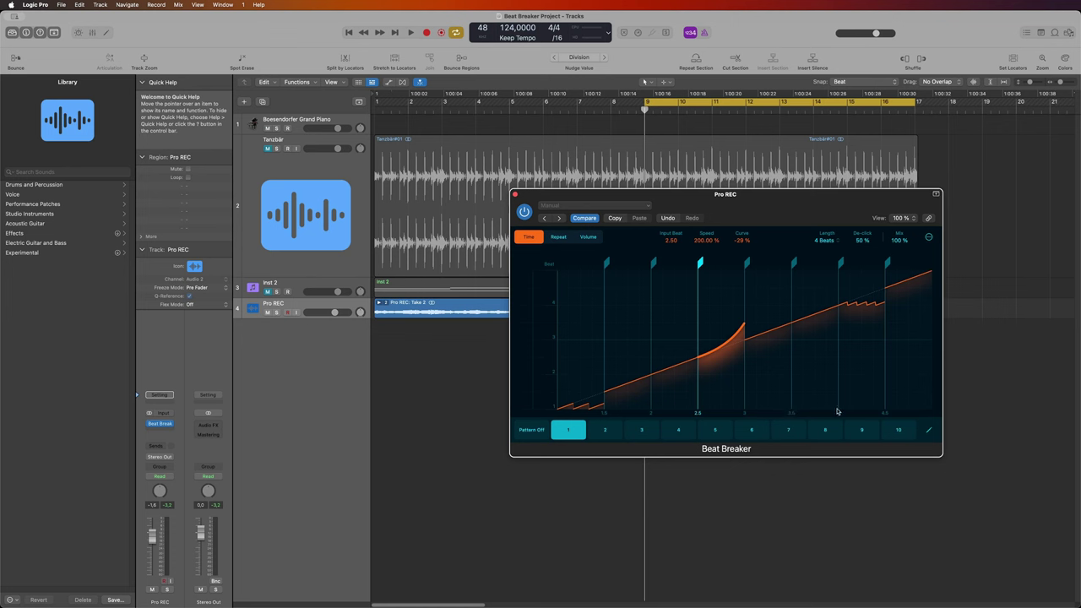
Make the beat-4 slice read from input beat about 1.01 with a 43% curve.
click(842, 263)
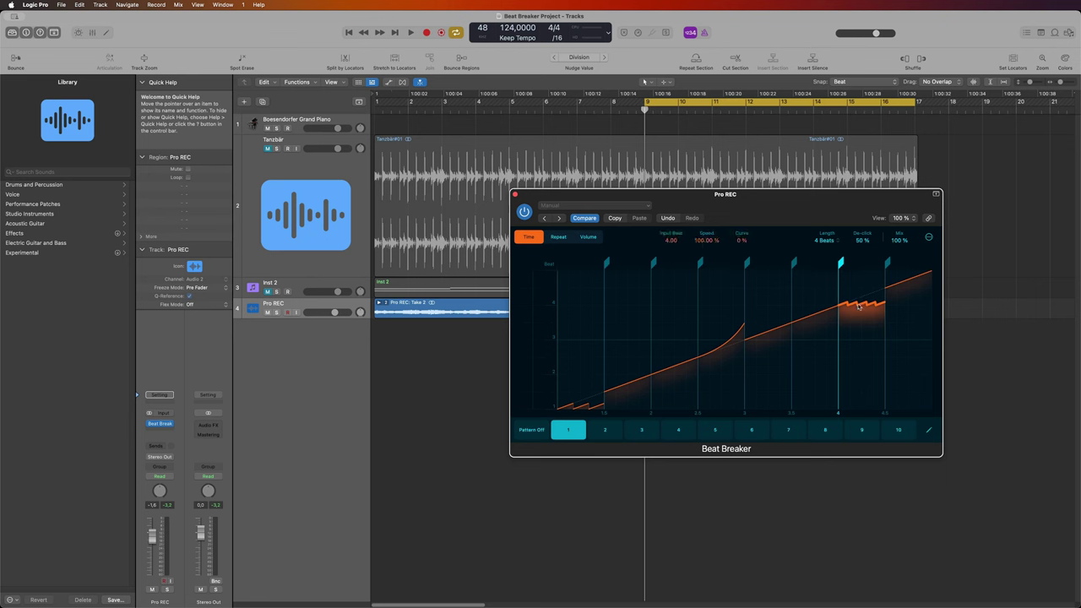
drag(671, 241, 684, 367)
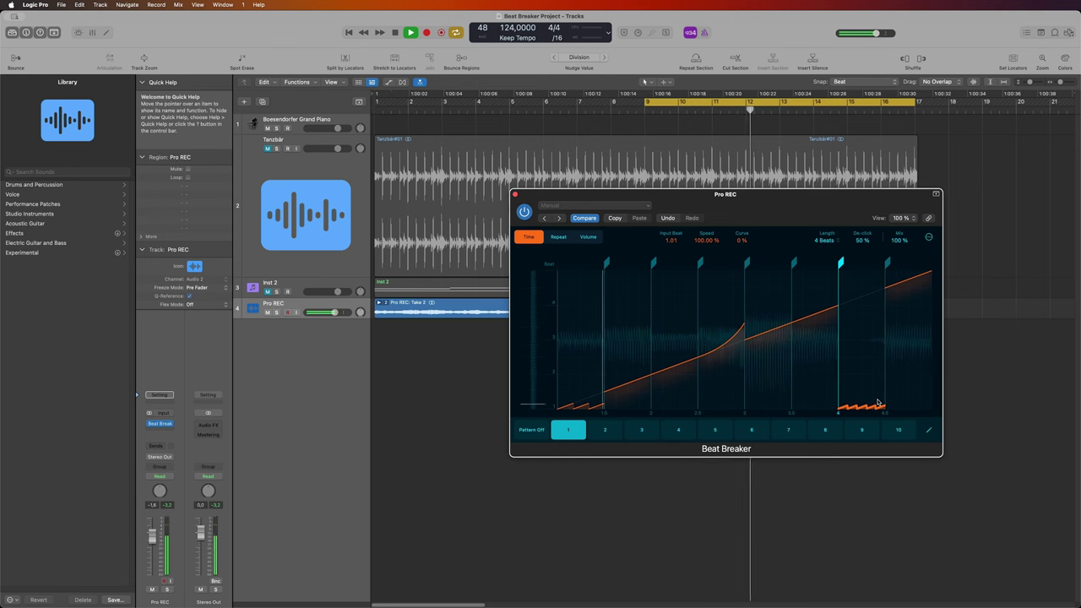
drag(741, 240, 748, 210)
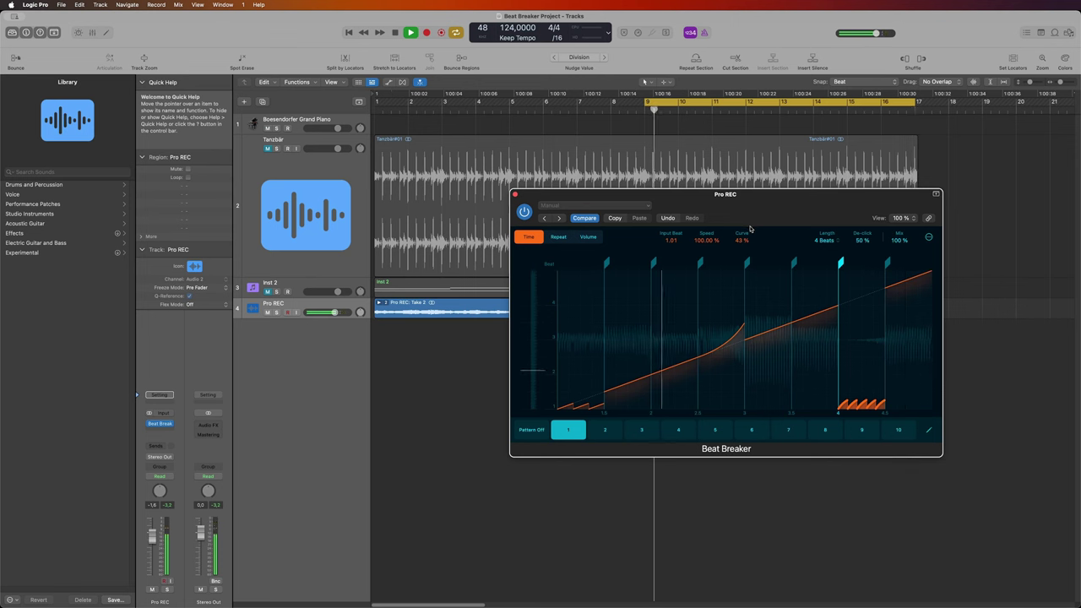
Check the Volume and Repeat views, then play the full custom pattern through and stop.
key(space)
click(587, 237)
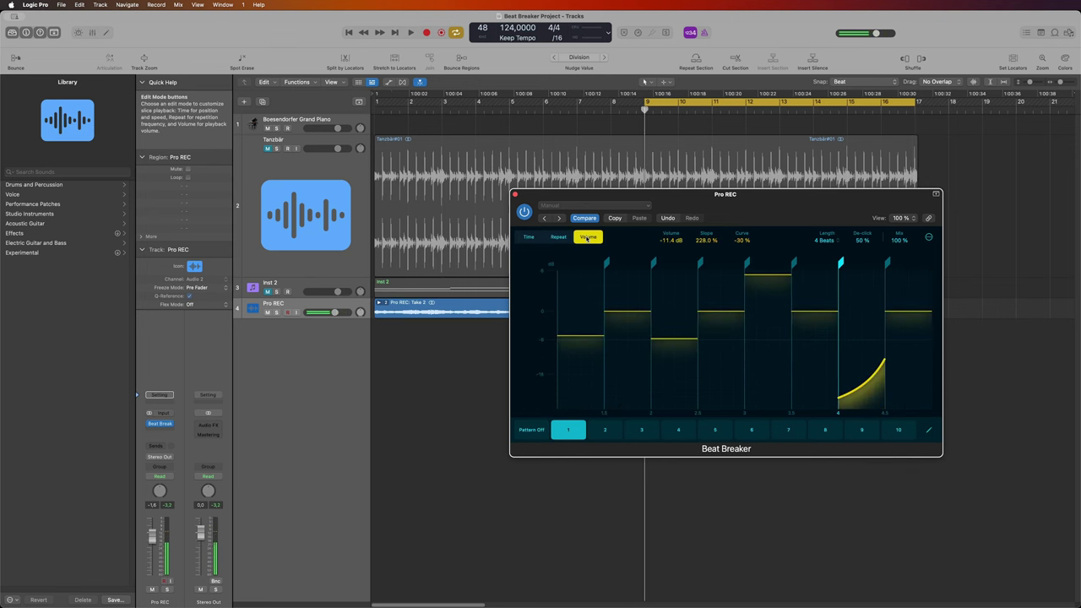
click(557, 237)
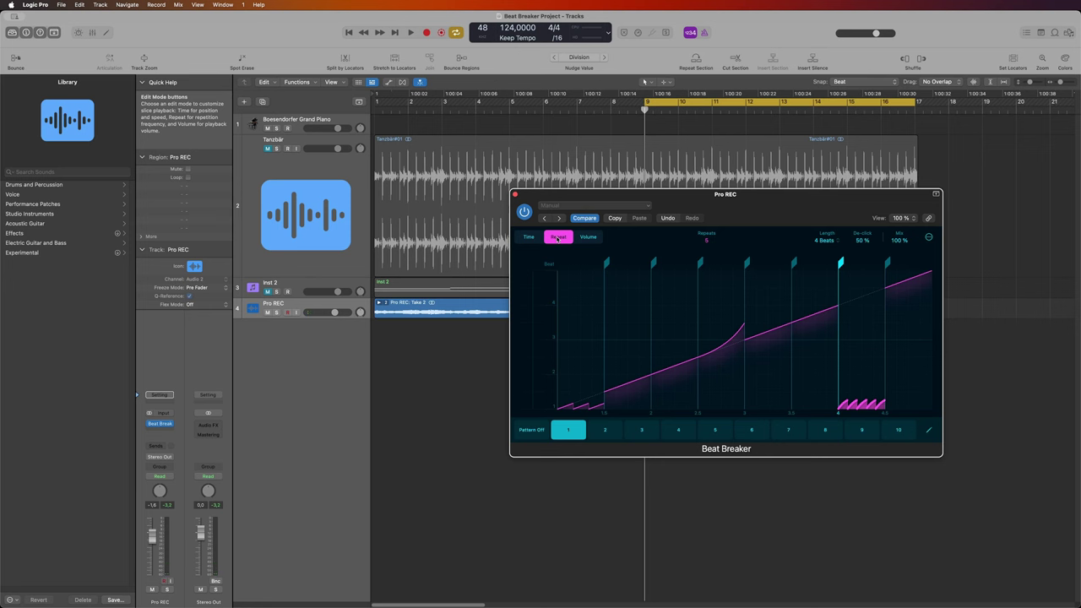
key(space)
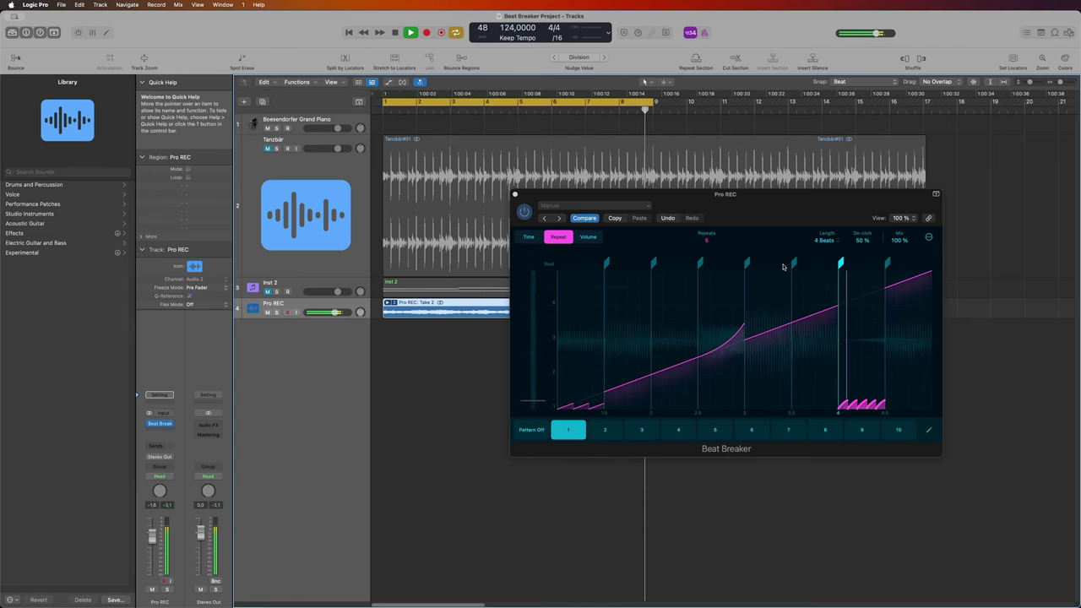
key(space)
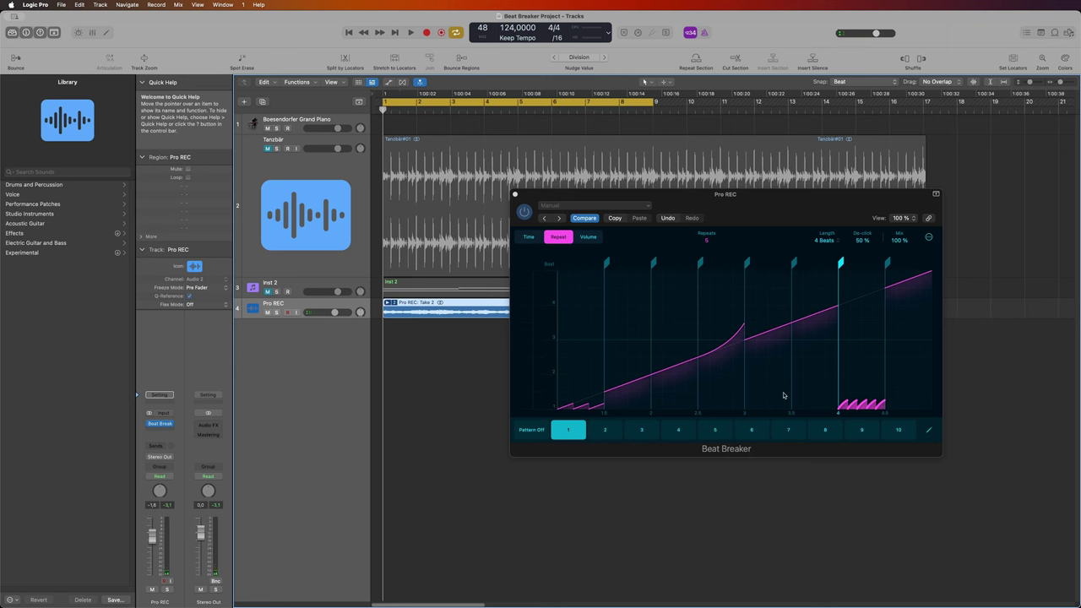
Nudge one Pro REC slice marker later and audition the pattern at 1 beat length.
click(790, 266)
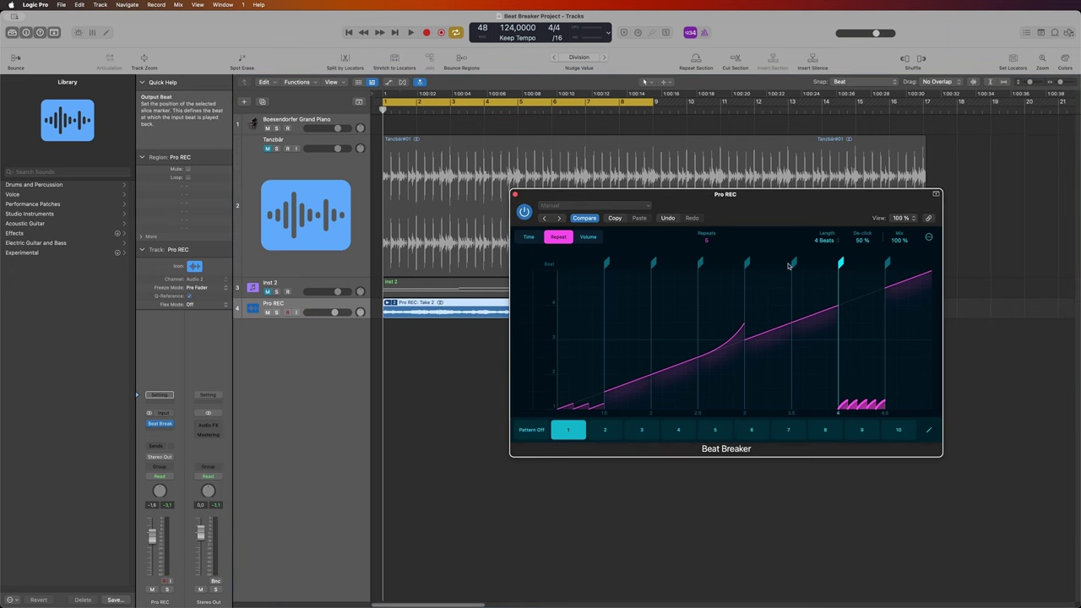
mouse_move(792, 264)
mouse_down()
mouse_move(784, 267)
mouse_move(809, 269)
mouse_move(744, 273)
mouse_move(789, 274)
mouse_up()
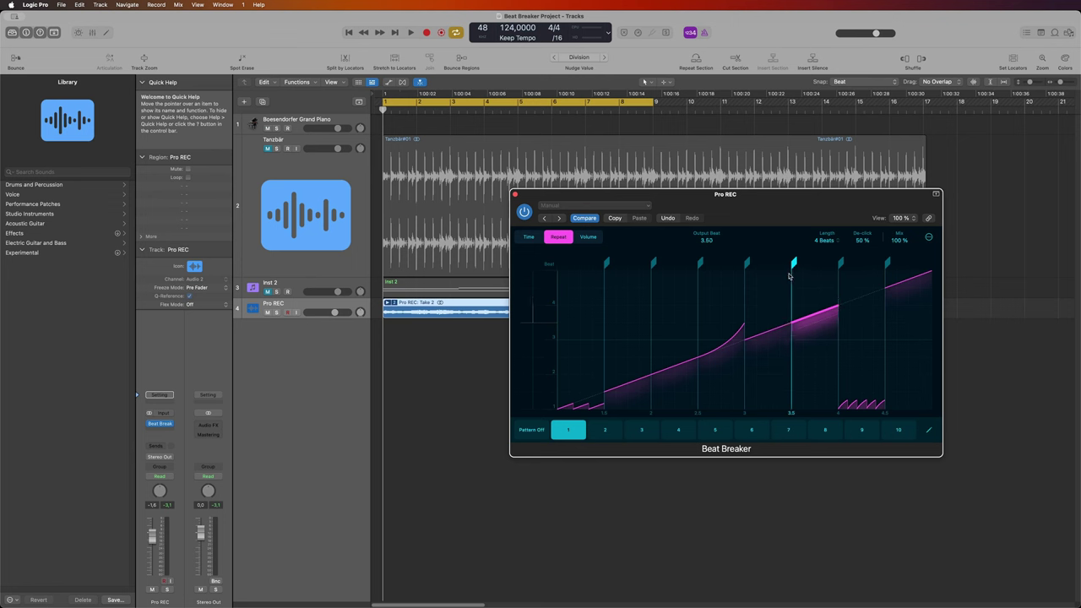
click(823, 242)
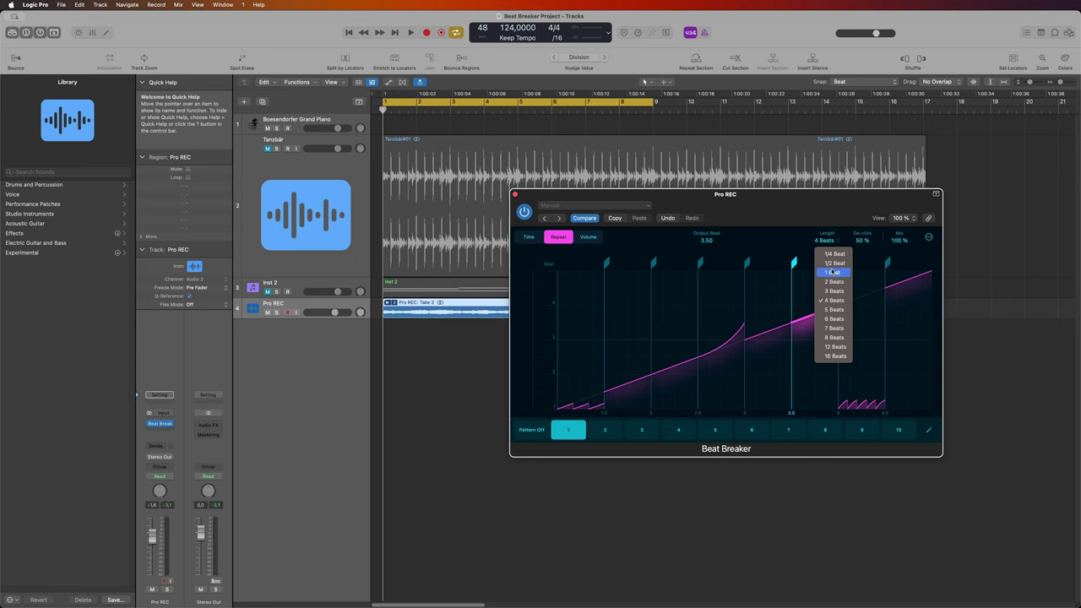
click(832, 273)
key(space)
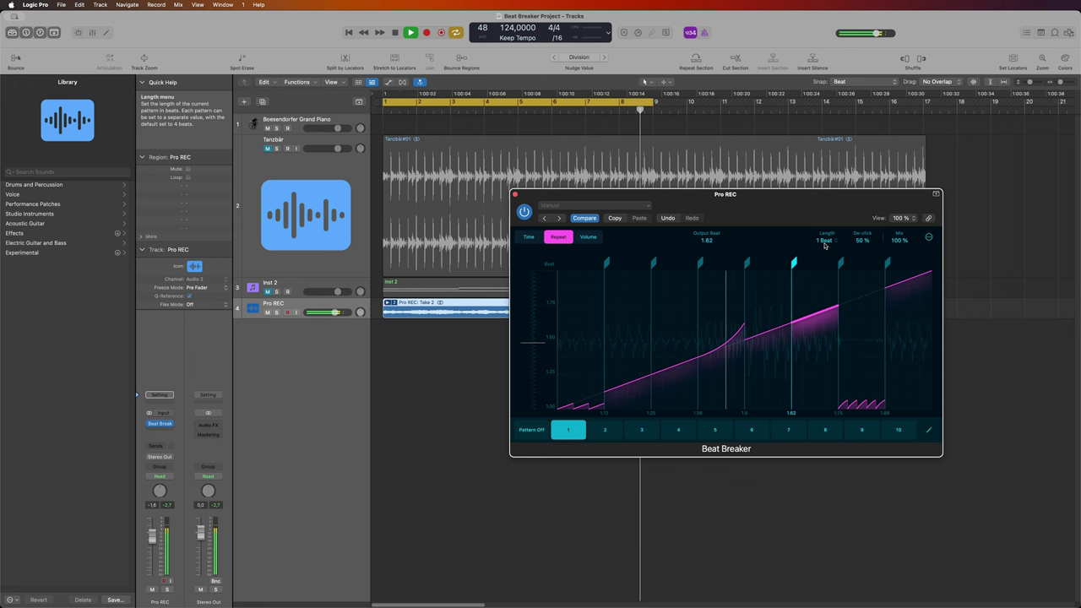
key(space)
Lengthen the Pro REC Beat Breaker pattern to 8 beats and play it back.
click(824, 241)
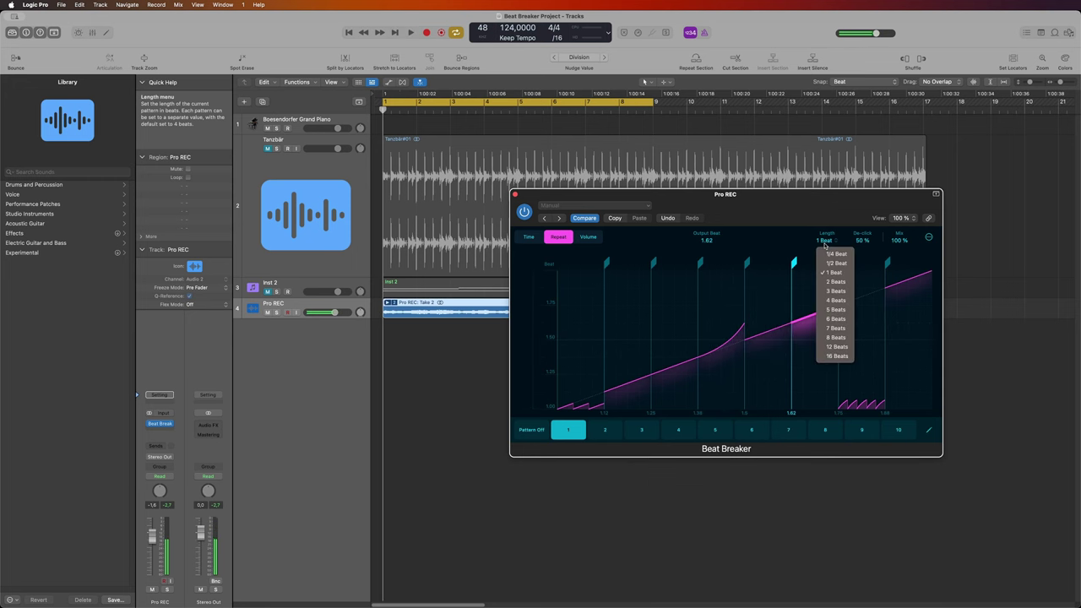
click(836, 338)
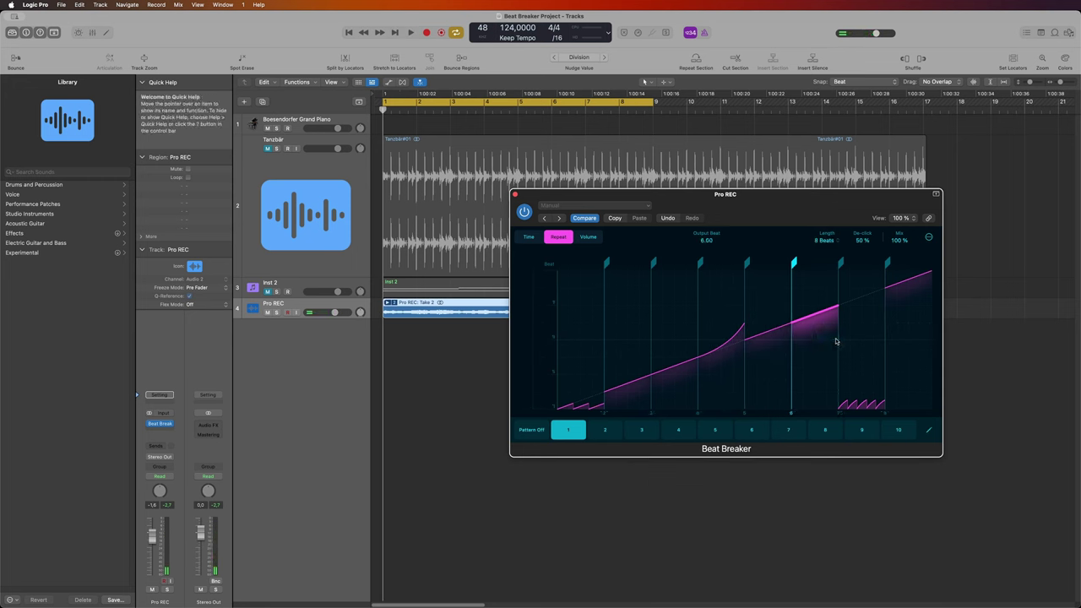
key(space)
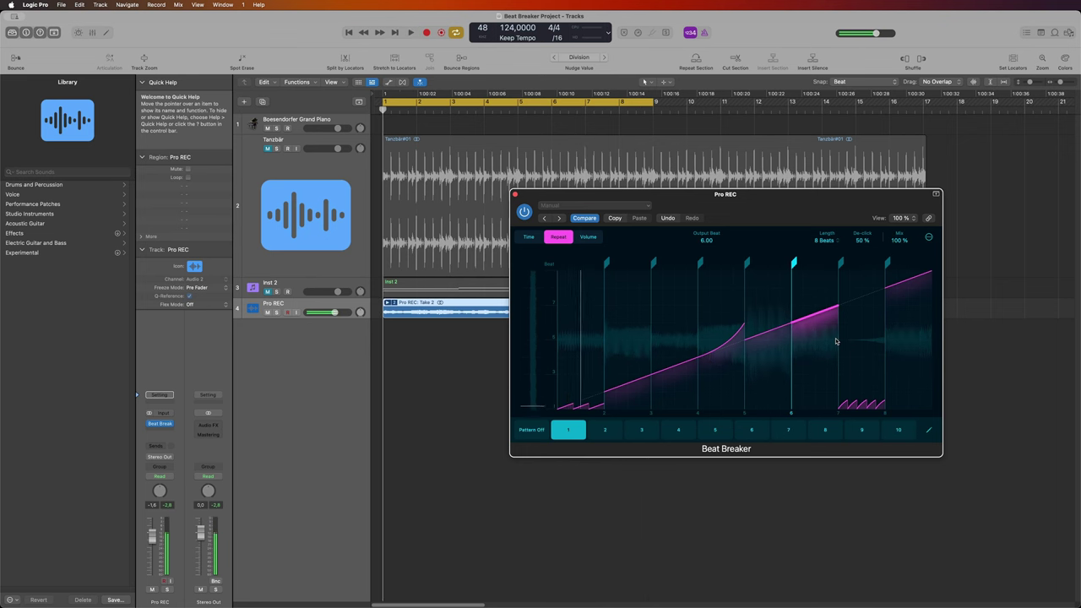
Load the Repeat > Make A Fill preset on the Tanzbär Beat Breaker and audition it.
key(space)
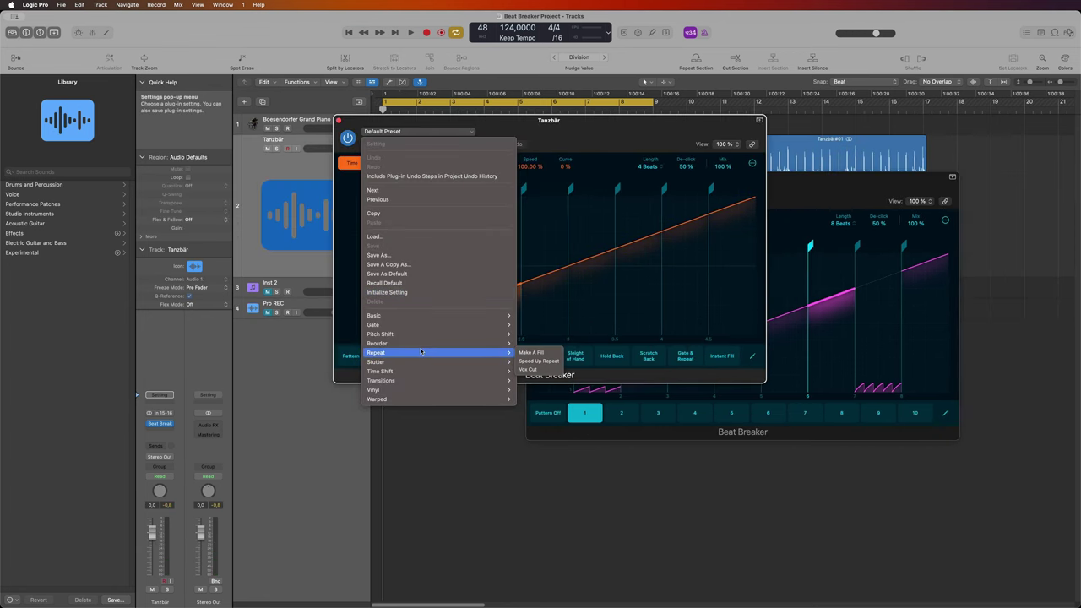
mouse_move(422, 352)
click(527, 353)
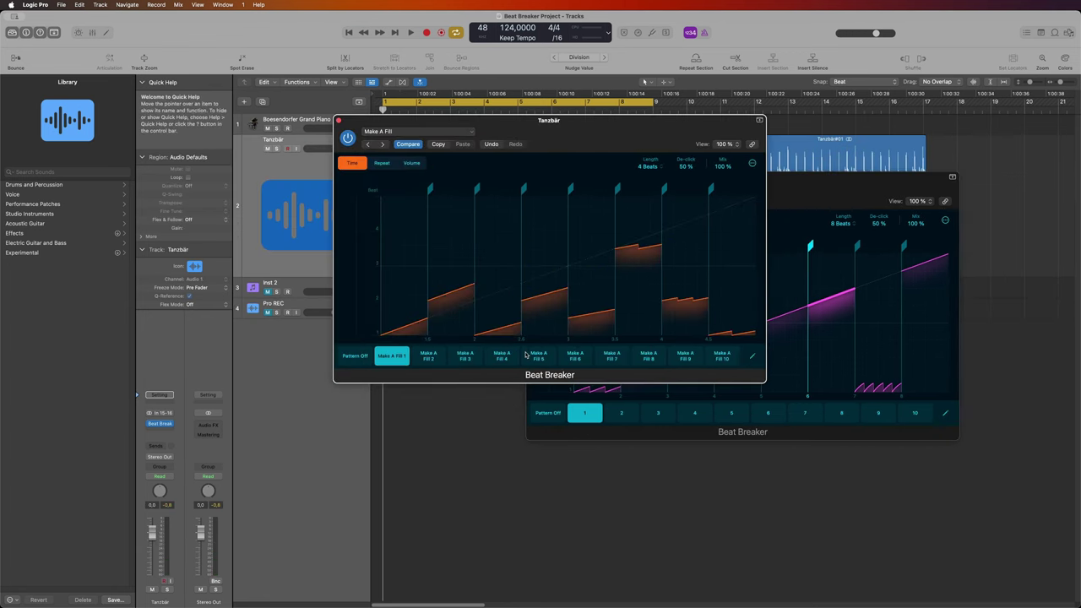
key(space)
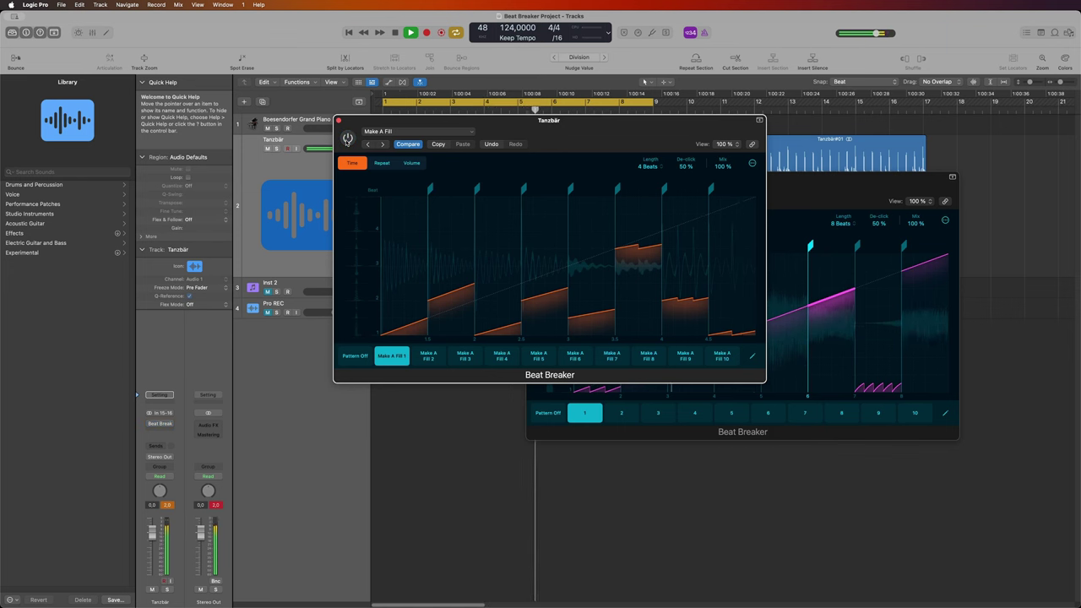
Enable the Tanzbär Beat Breaker and slow the beat-2 slice to 75% speed, auditioning it.
click(347, 138)
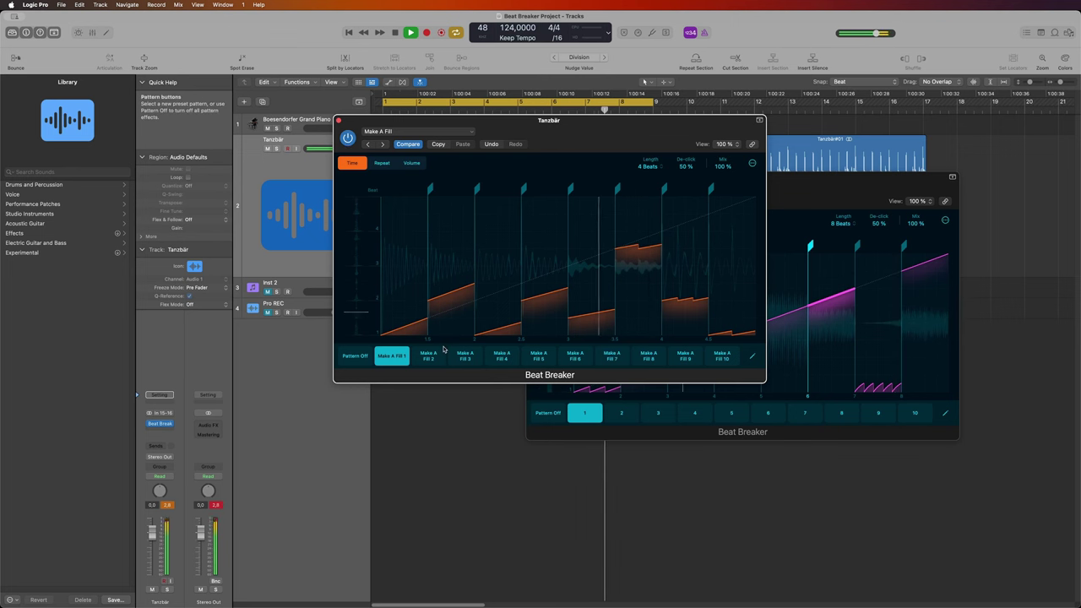
key(space)
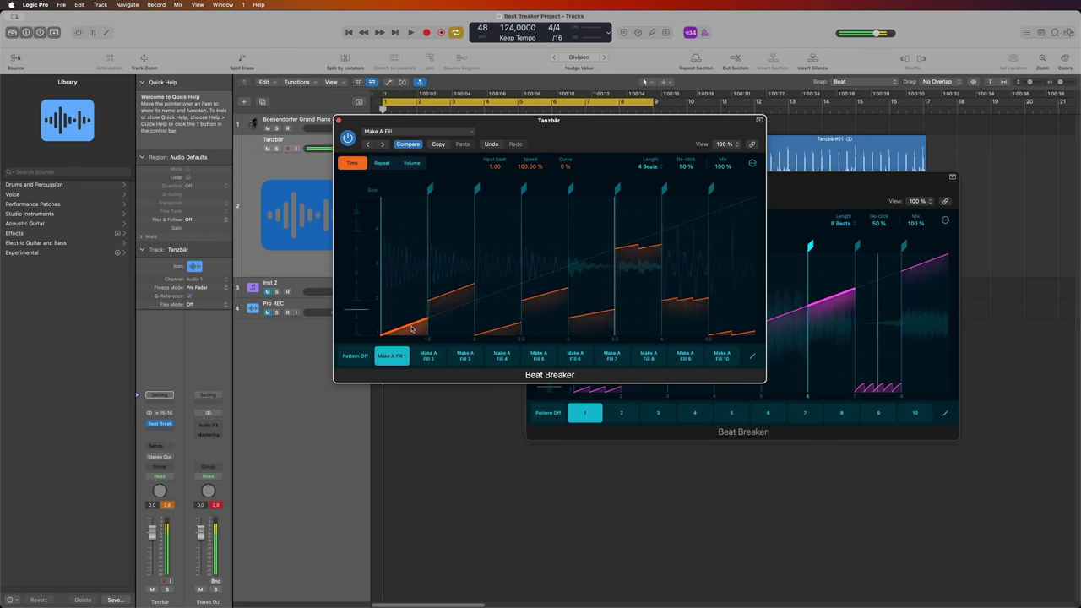
click(464, 292)
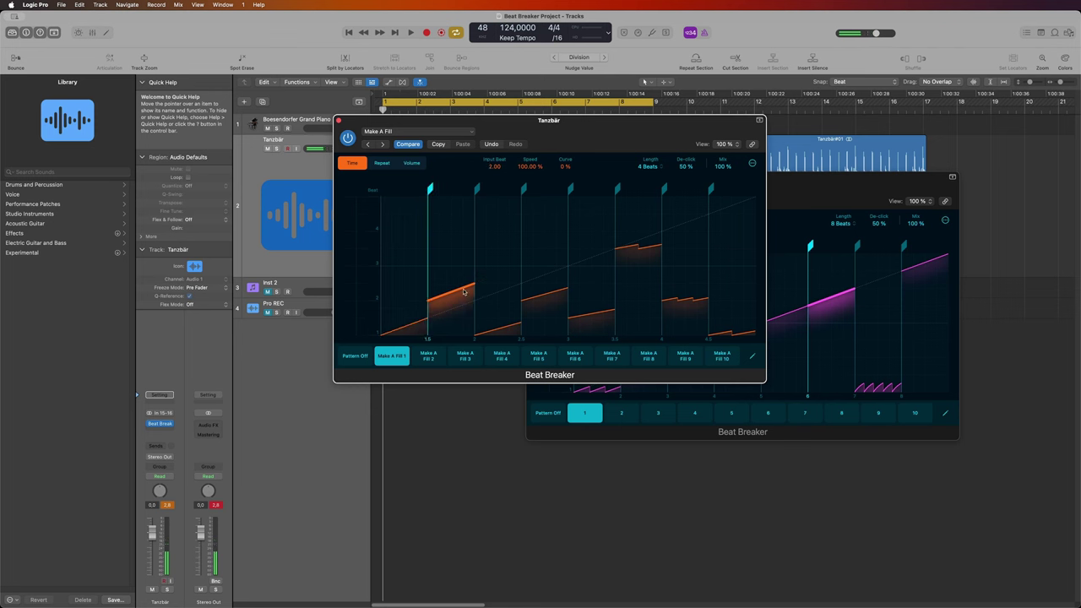
click(514, 325)
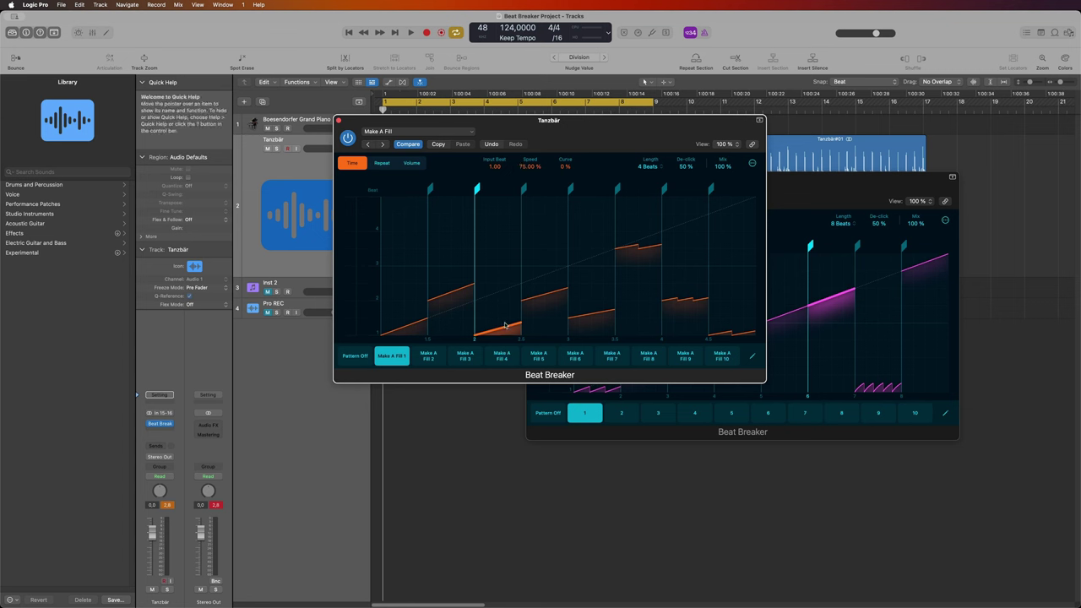
key(space)
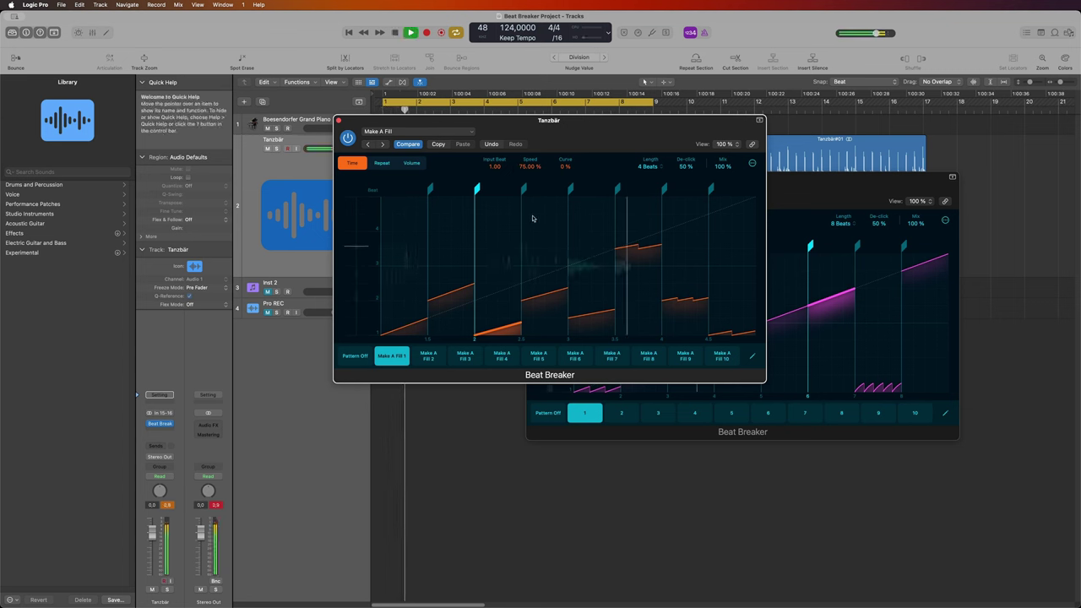
key(space)
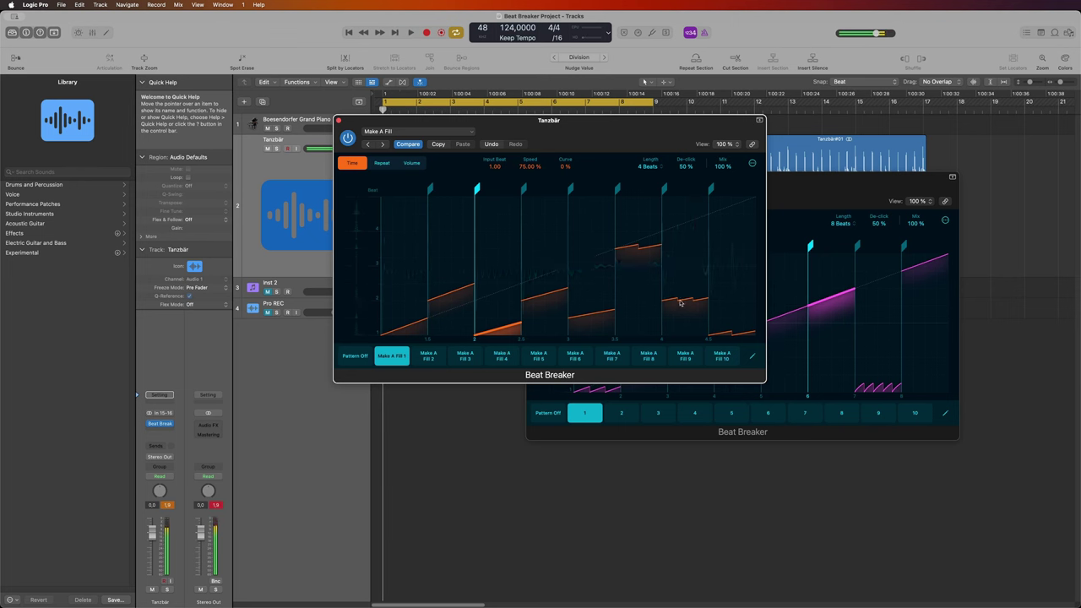
Repeat the beat-4 slice 7 times and give the beat-2 slice a -48% curve.
click(678, 301)
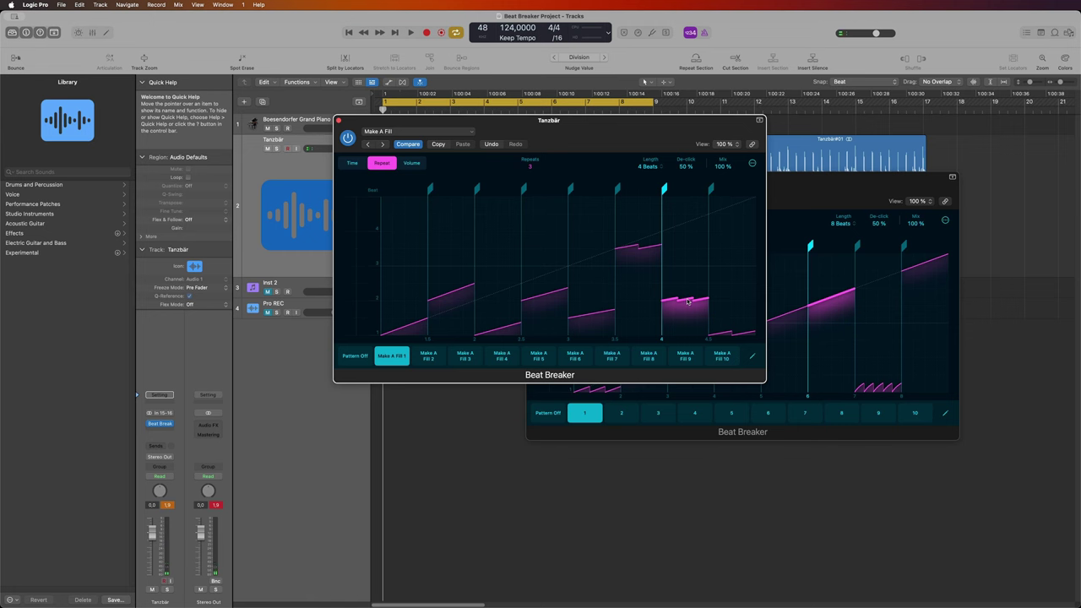
key(space)
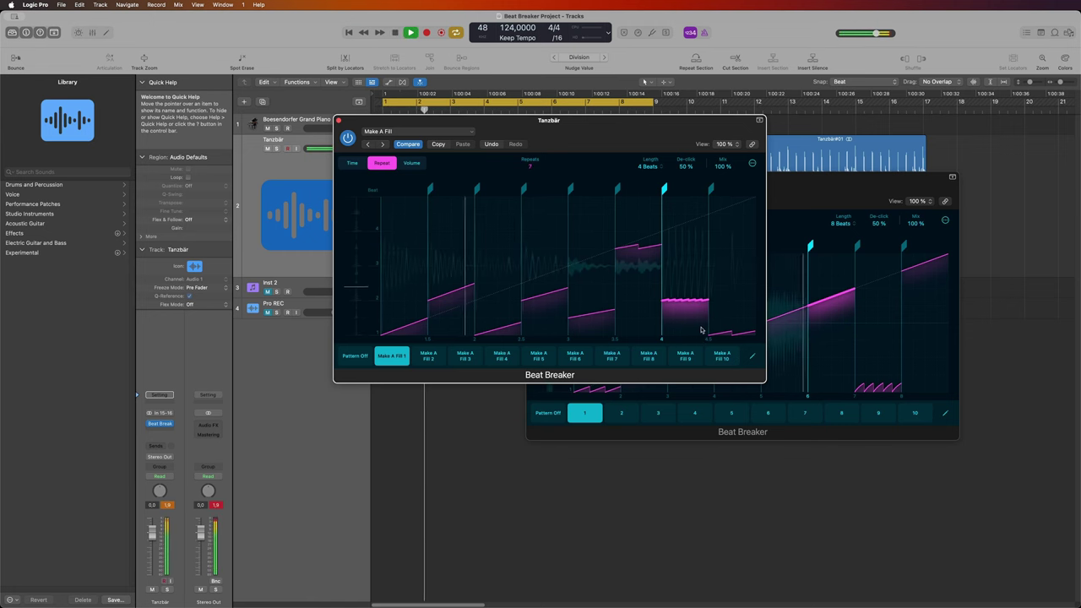
key(space)
click(352, 163)
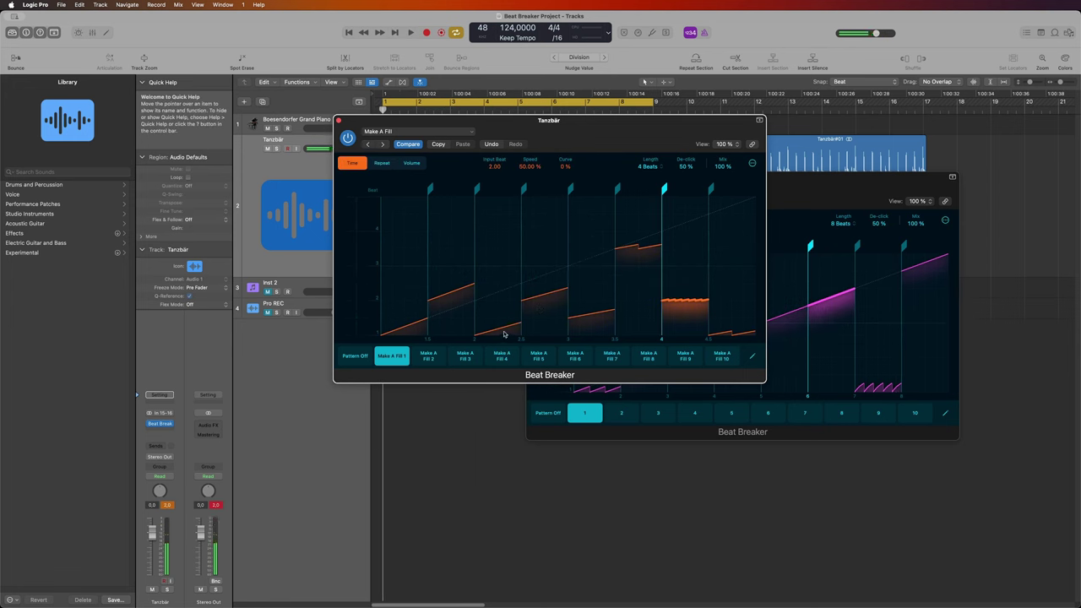
click(504, 332)
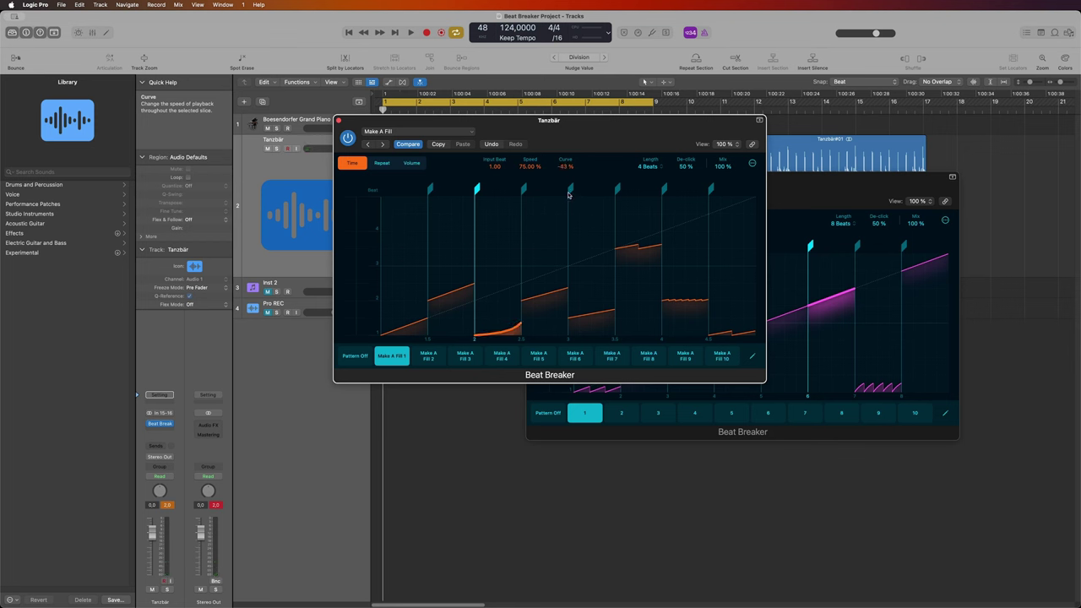
key(space)
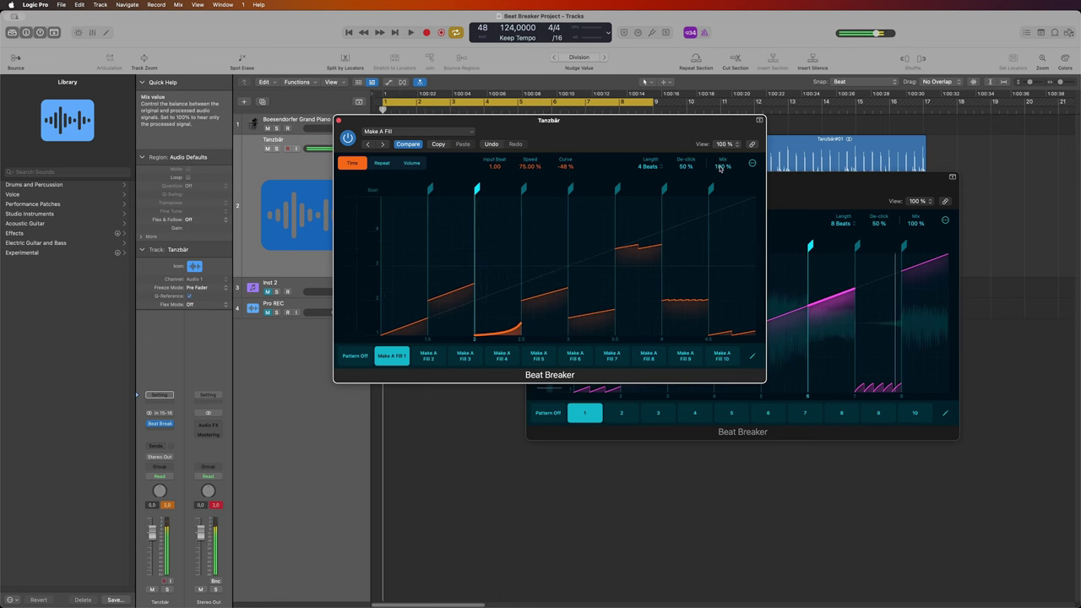
Bring the Tanzbär Beat Breaker Mix down to 31% while listening to the loop.
key(space)
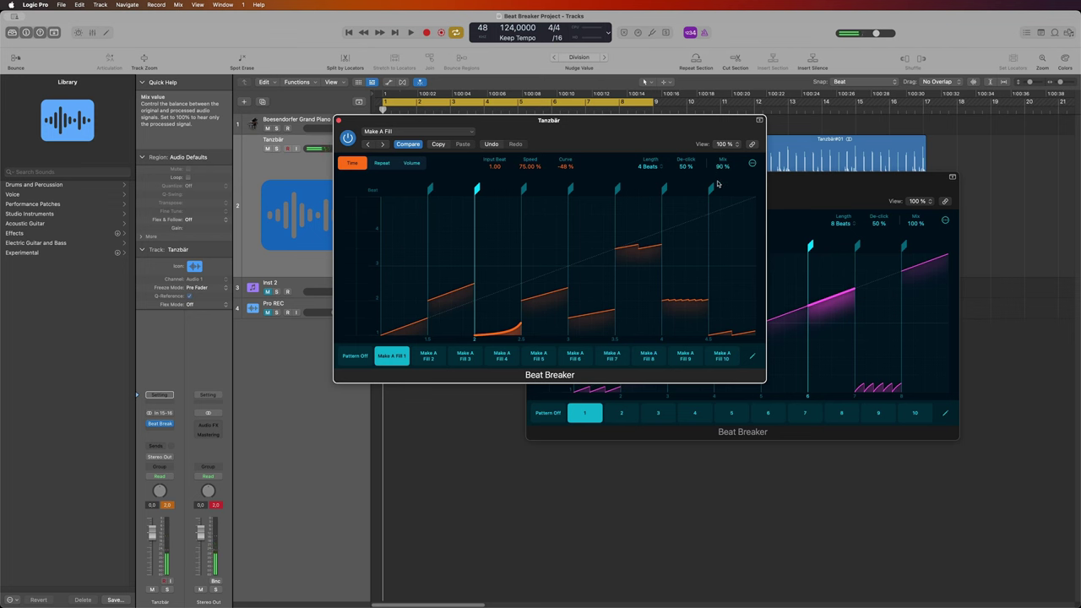
key(space)
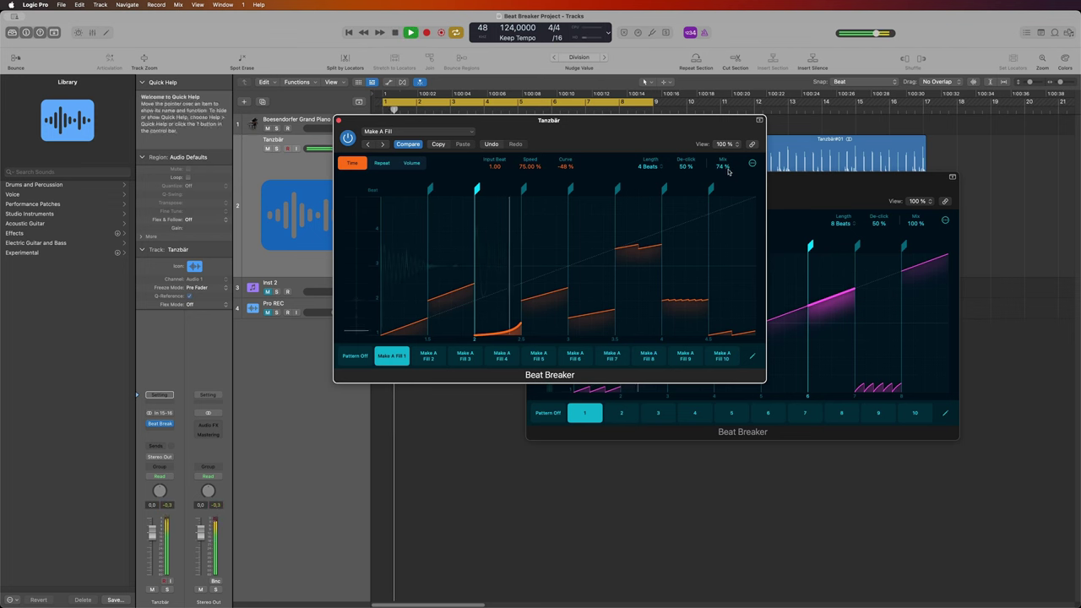
drag(726, 187, 728, 223)
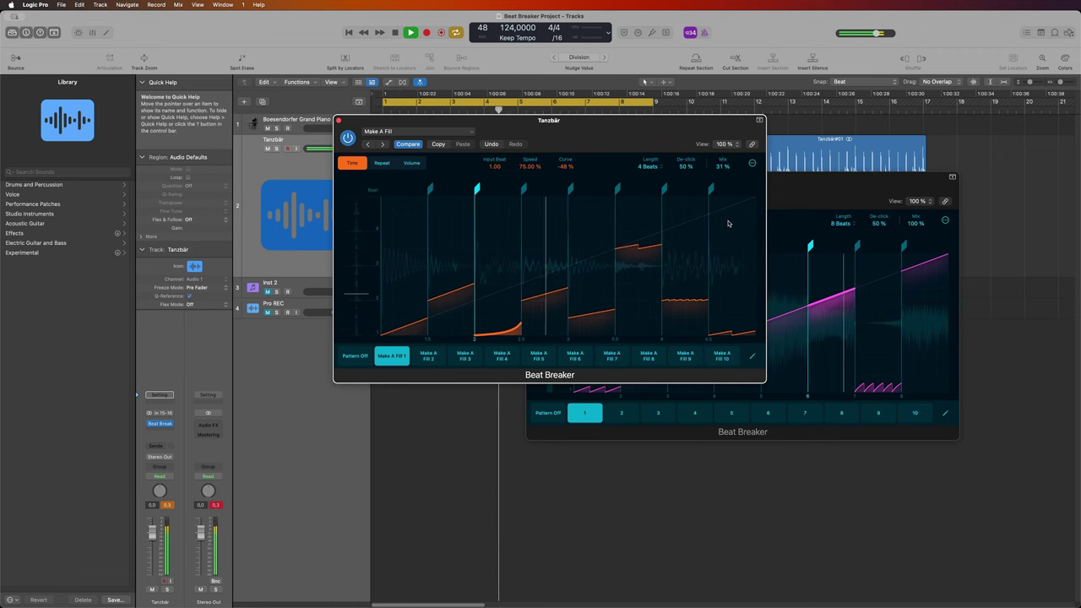